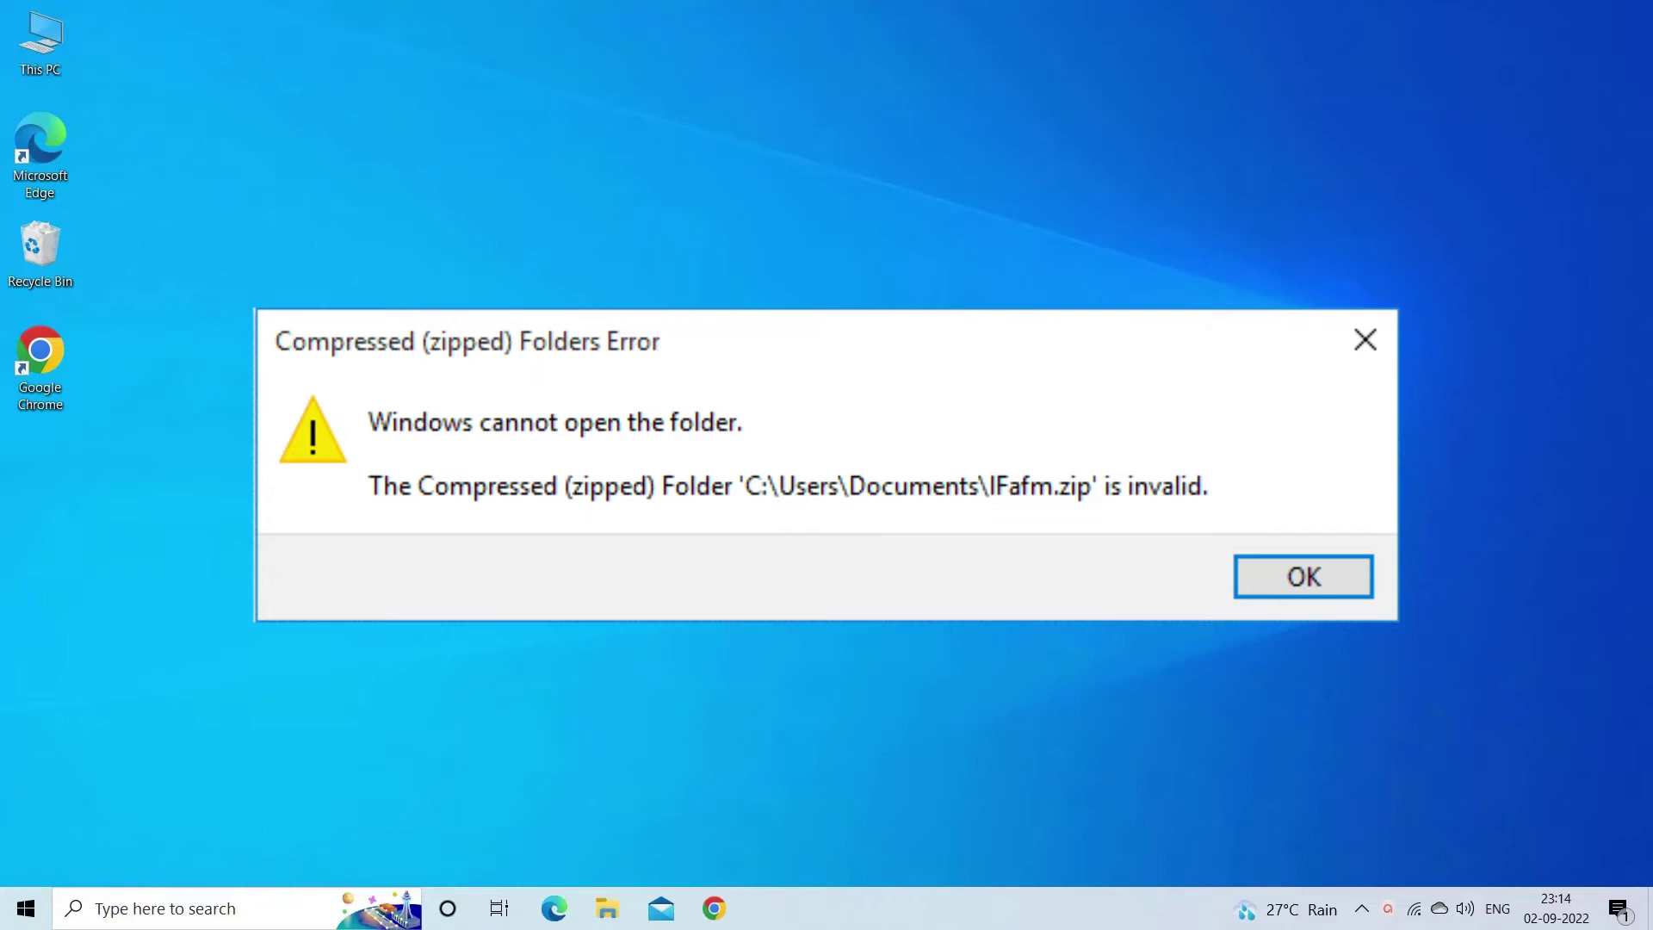
Step: Dismiss the 'Compressed (zipped) Folder is invalid' error with Enter
{"action": "key", "text": "Return"}
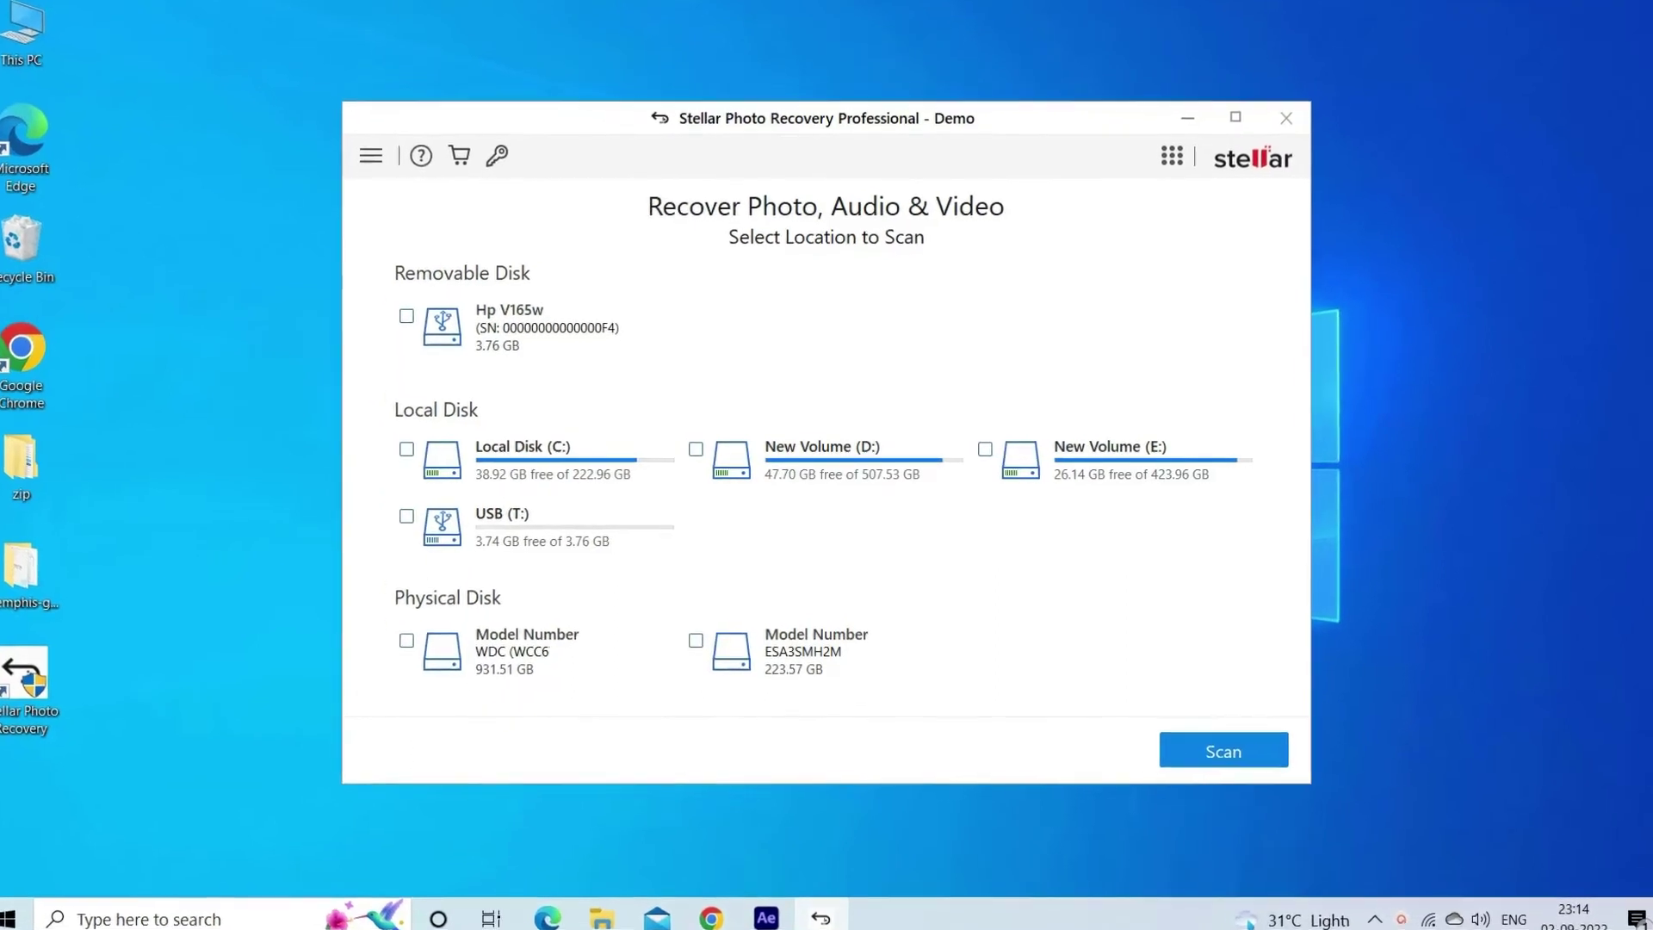
Step: Choose New Volume (D:) as the drive for Stellar Photo Recovery to scan
{"action": "left_click", "coordinate": [693, 449]}
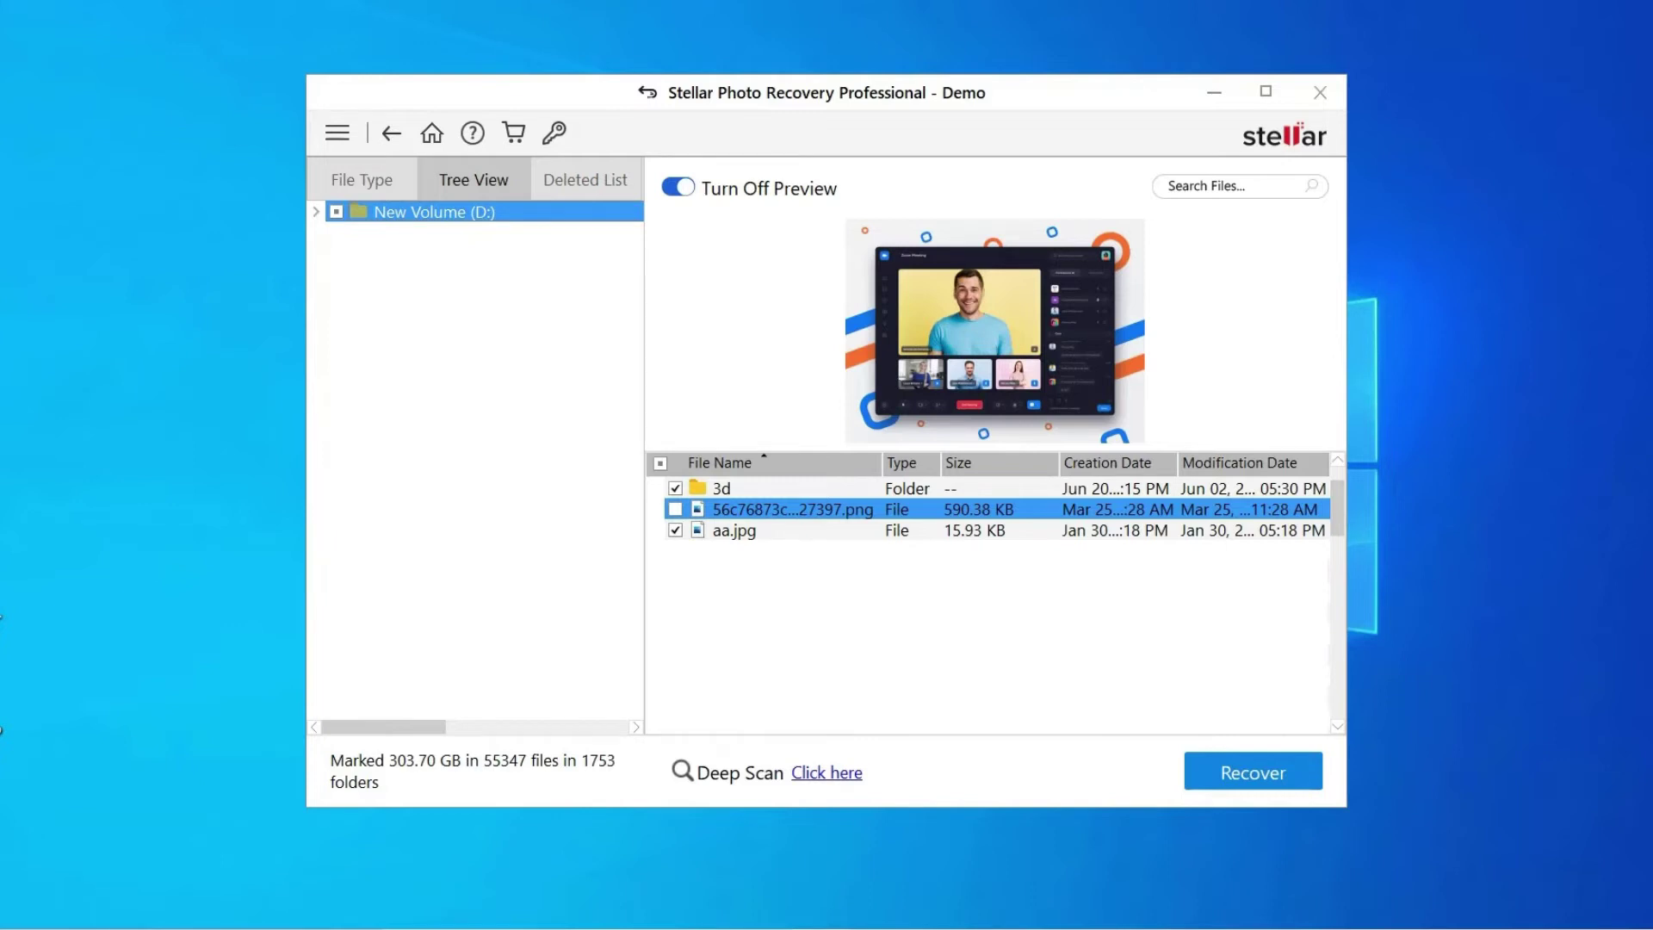
Step: Close Stellar Photo Recovery and answer the Save Scan Information prompt to exit
{"action": "left_click", "coordinate": [1320, 92]}
{"action": "left_click", "coordinate": [908, 546]}
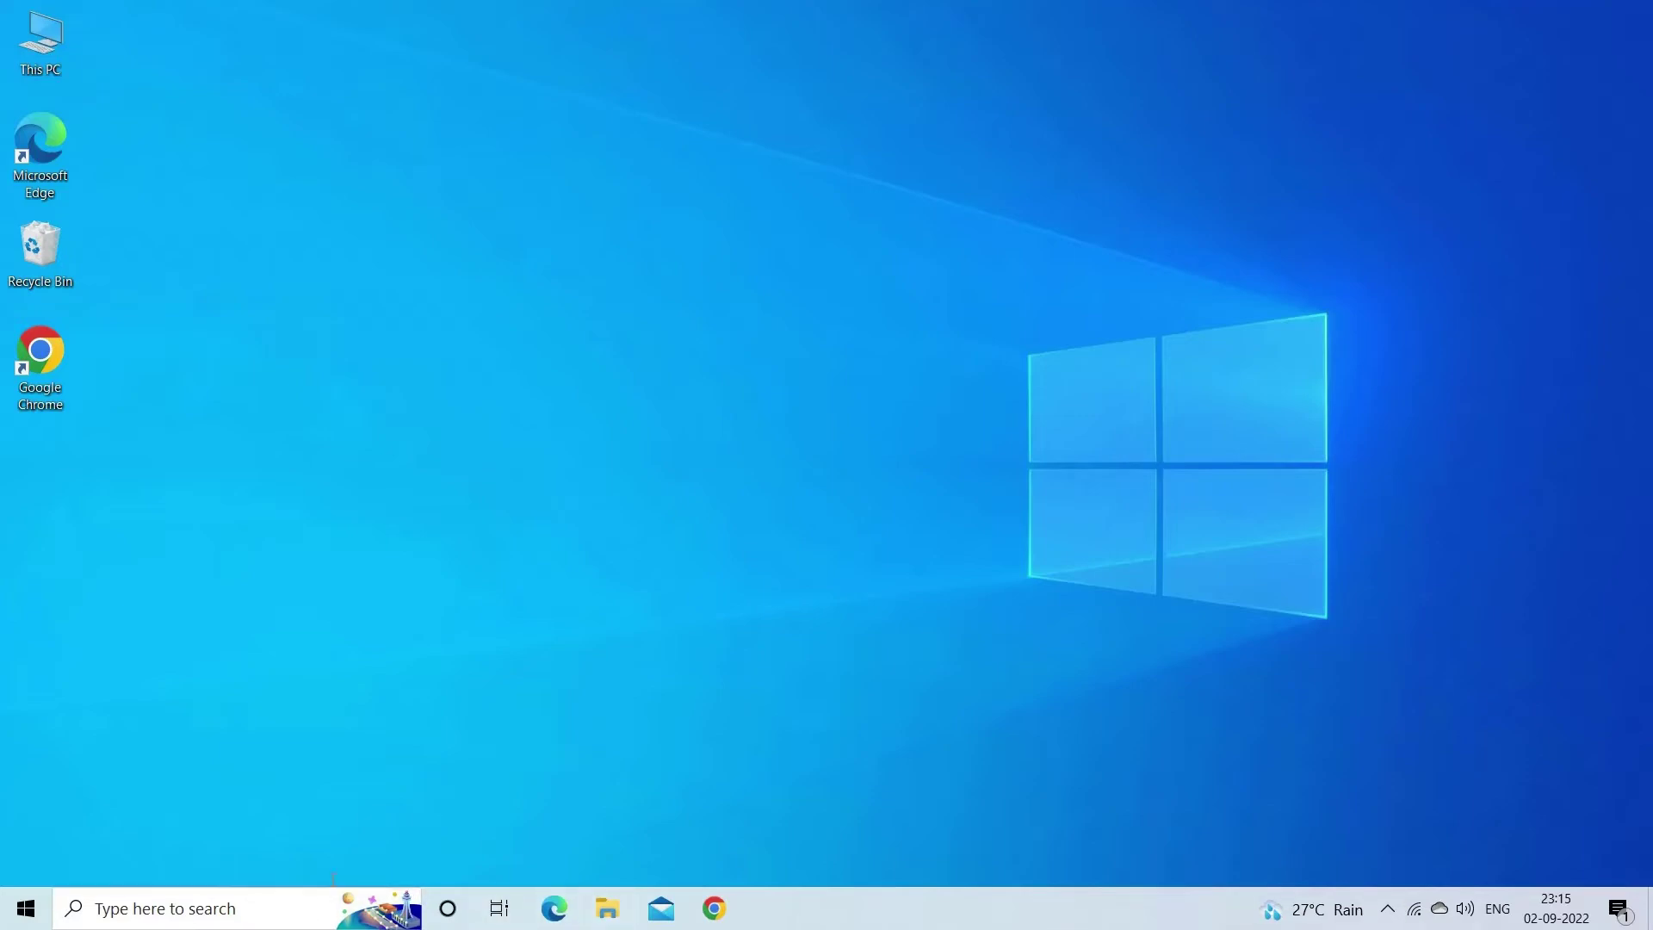
Step: Enable 'Show hidden files, folders, and drives' in Control Panel's File Explorer Options
{"action": "left_click", "coordinate": [220, 909]}
{"action": "type", "text": "contr"}
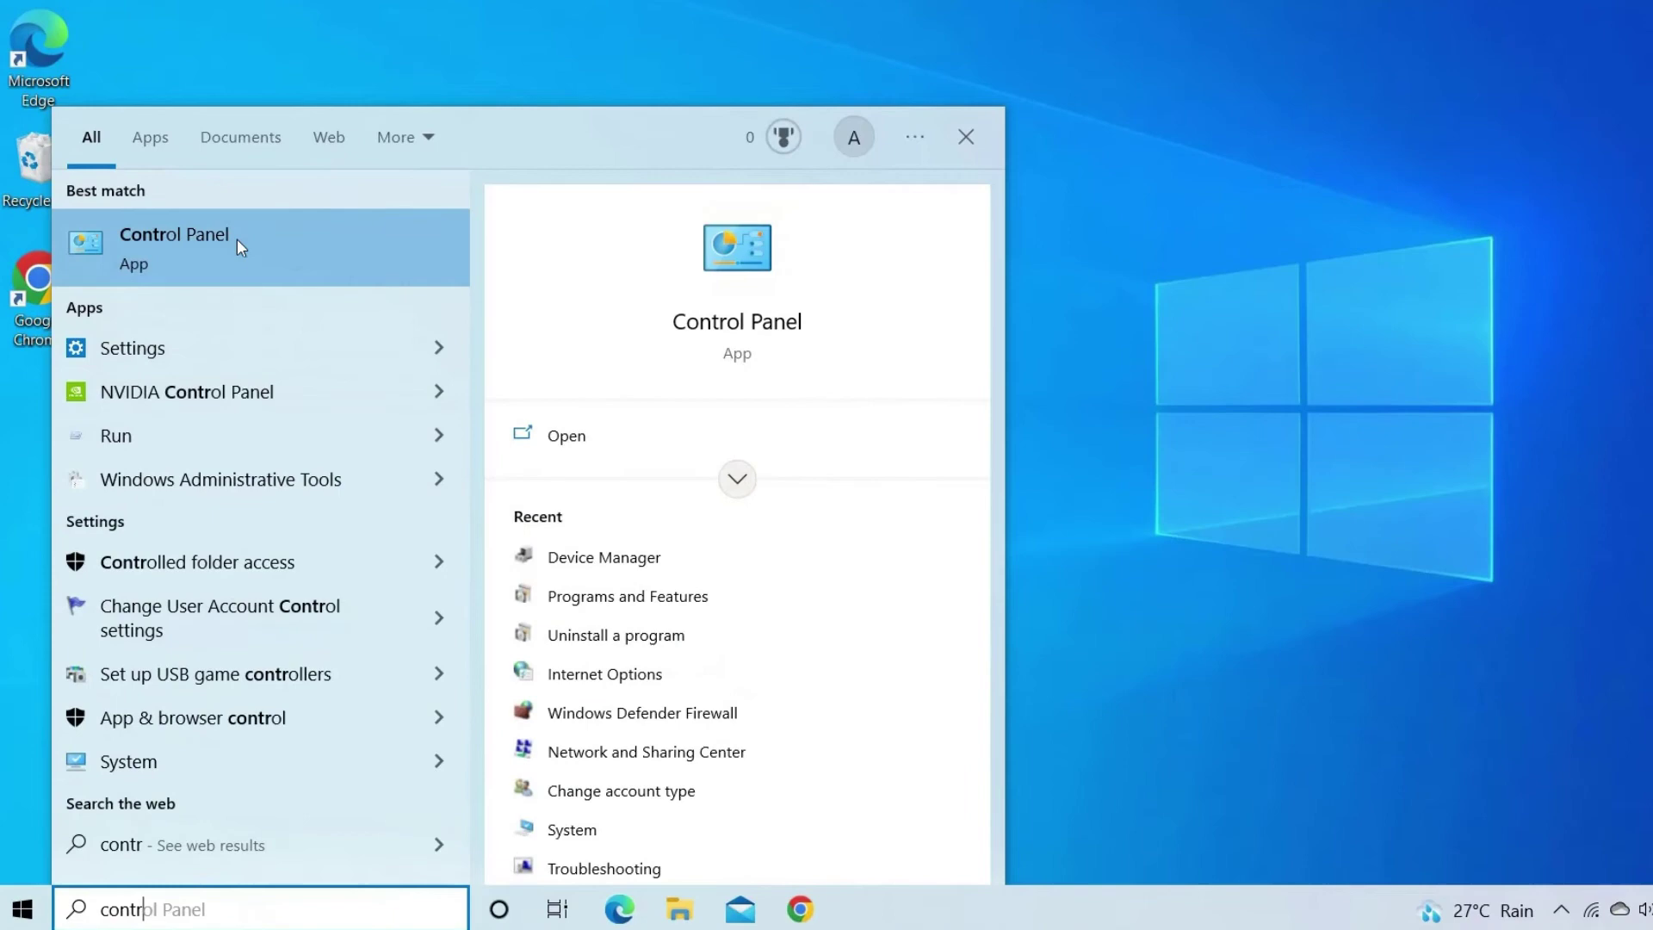
{"action": "left_click", "coordinate": [244, 240]}
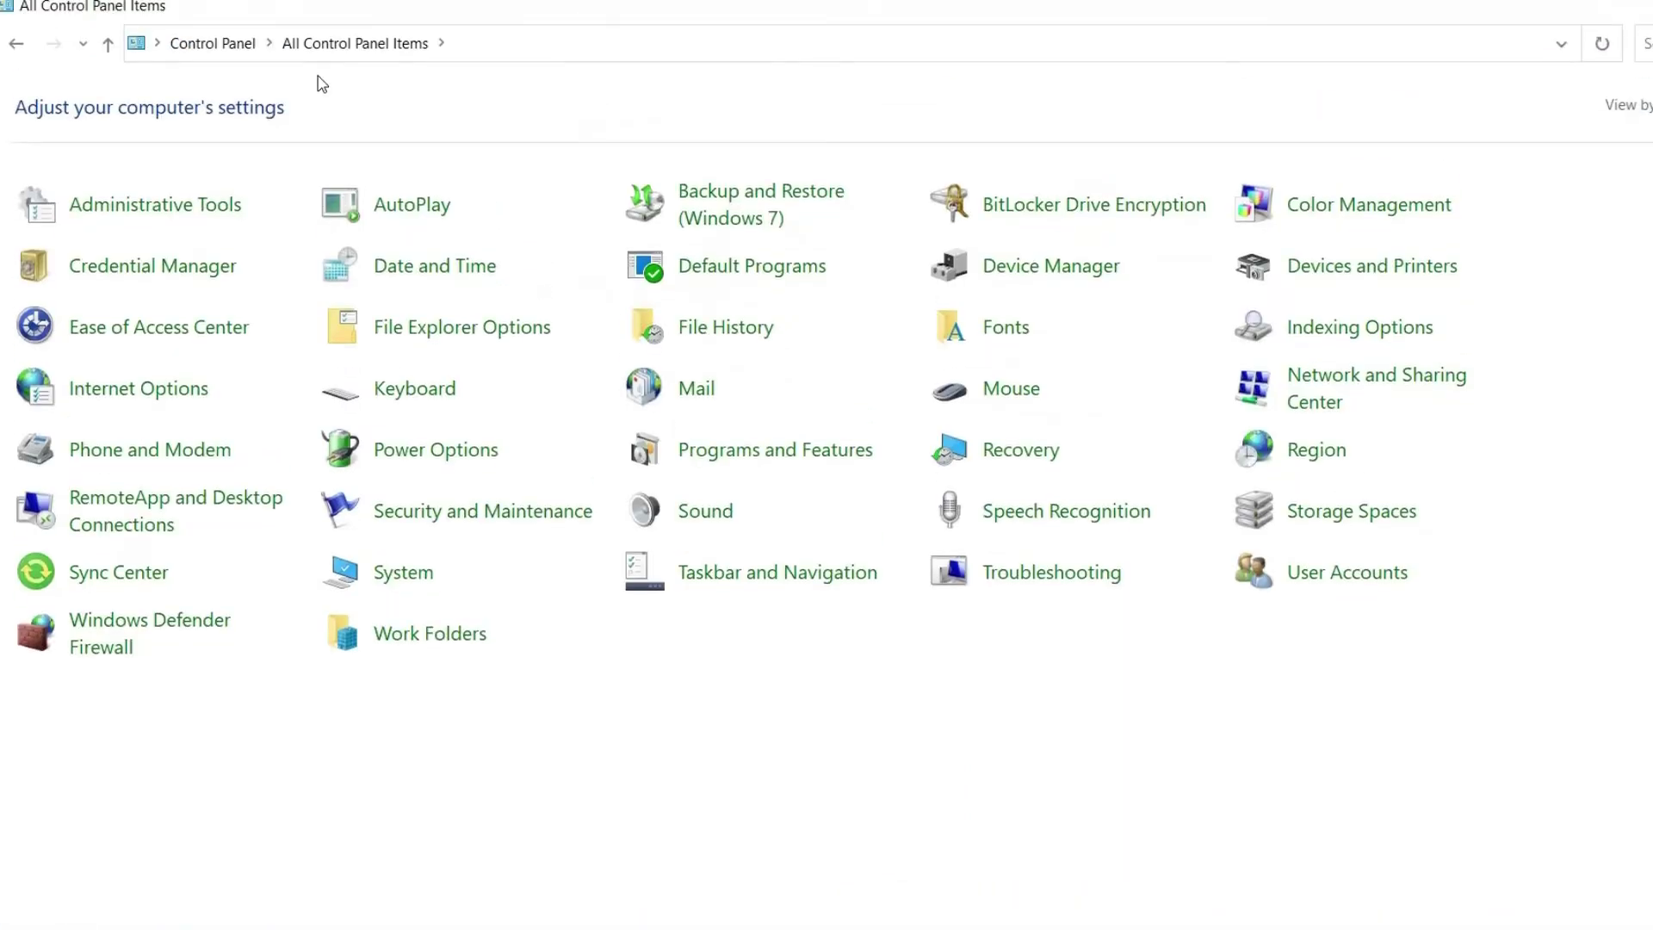
{"action": "left_click", "coordinate": [503, 329]}
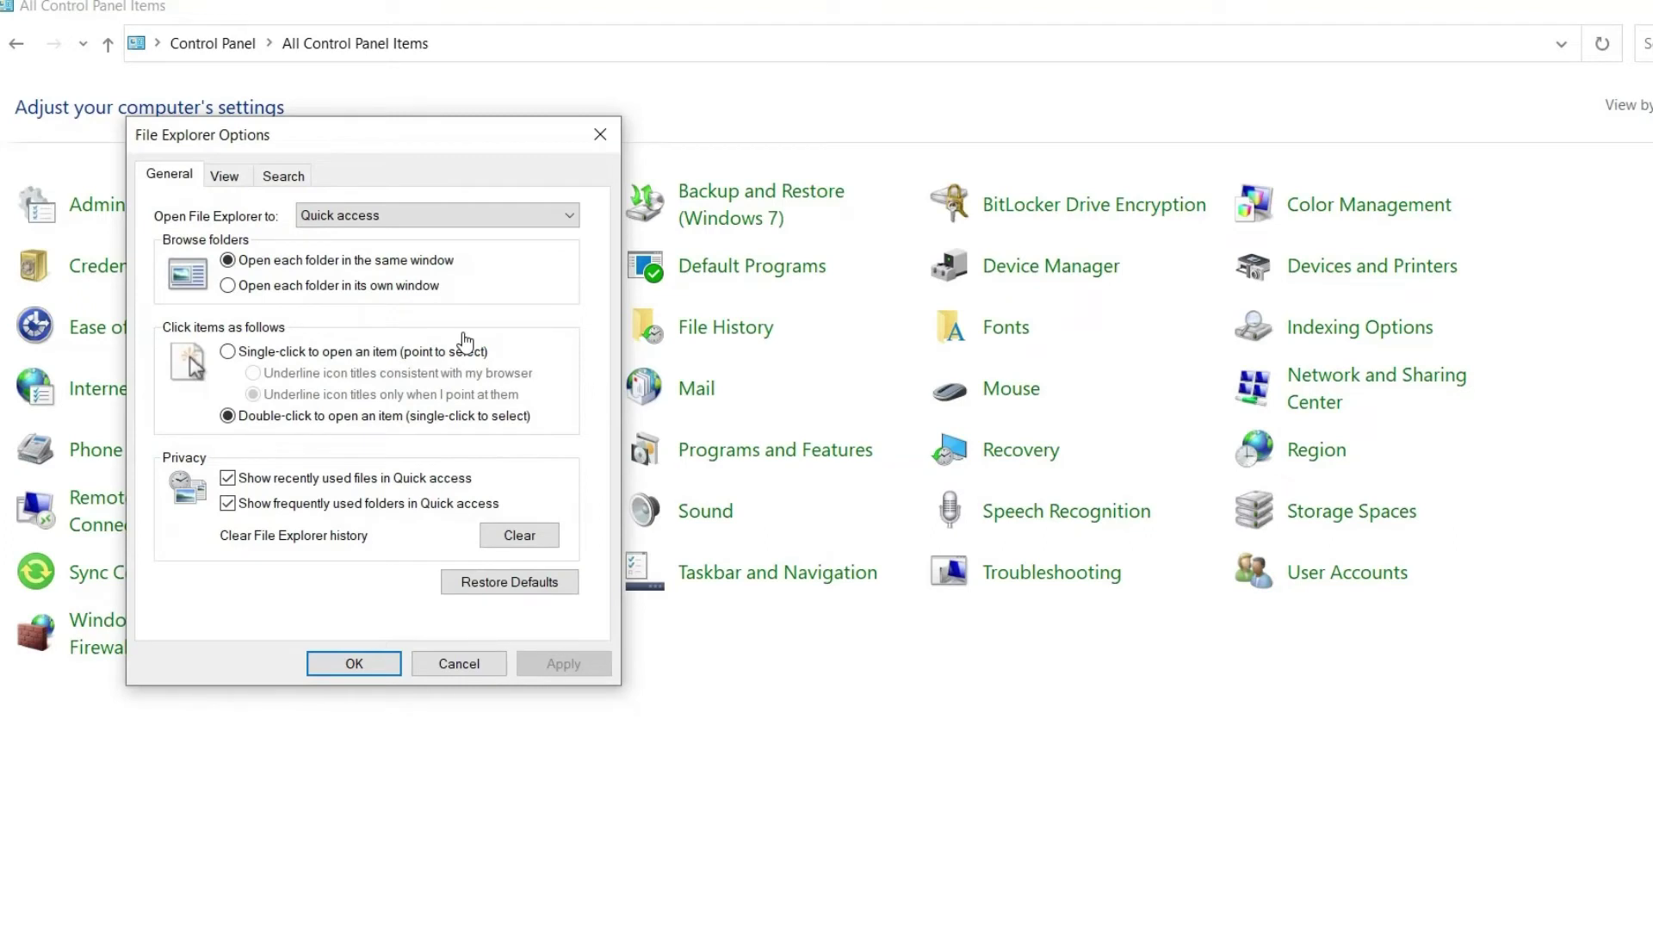
{"action": "left_click", "coordinate": [225, 175]}
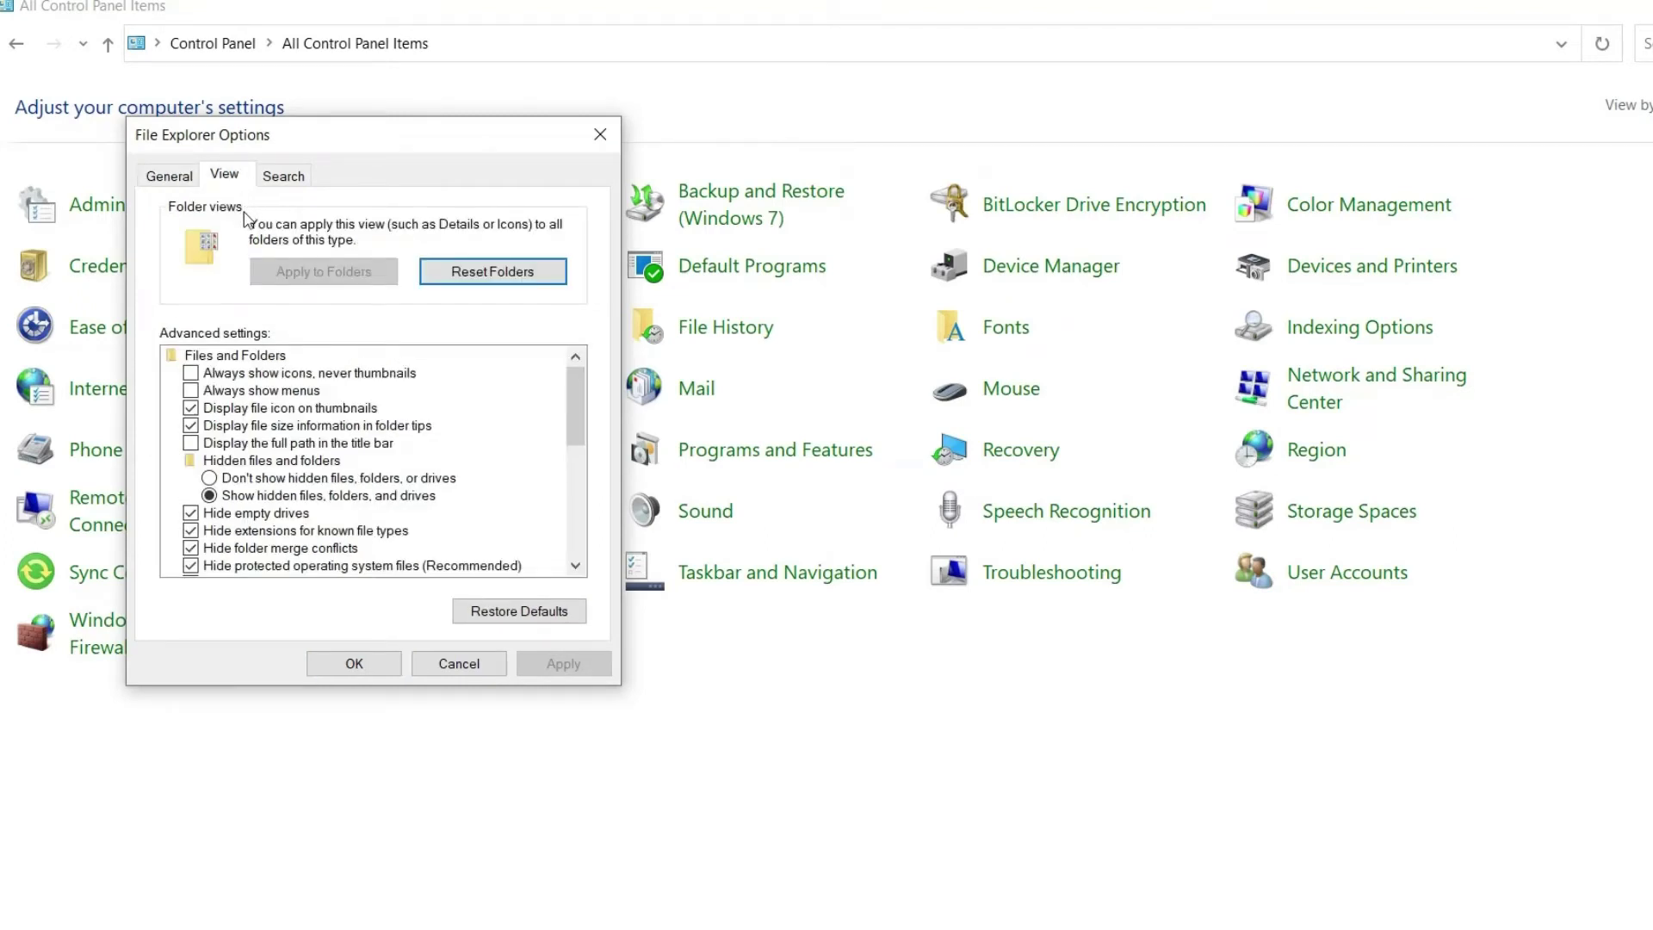
{"action": "left_click", "coordinate": [328, 495]}
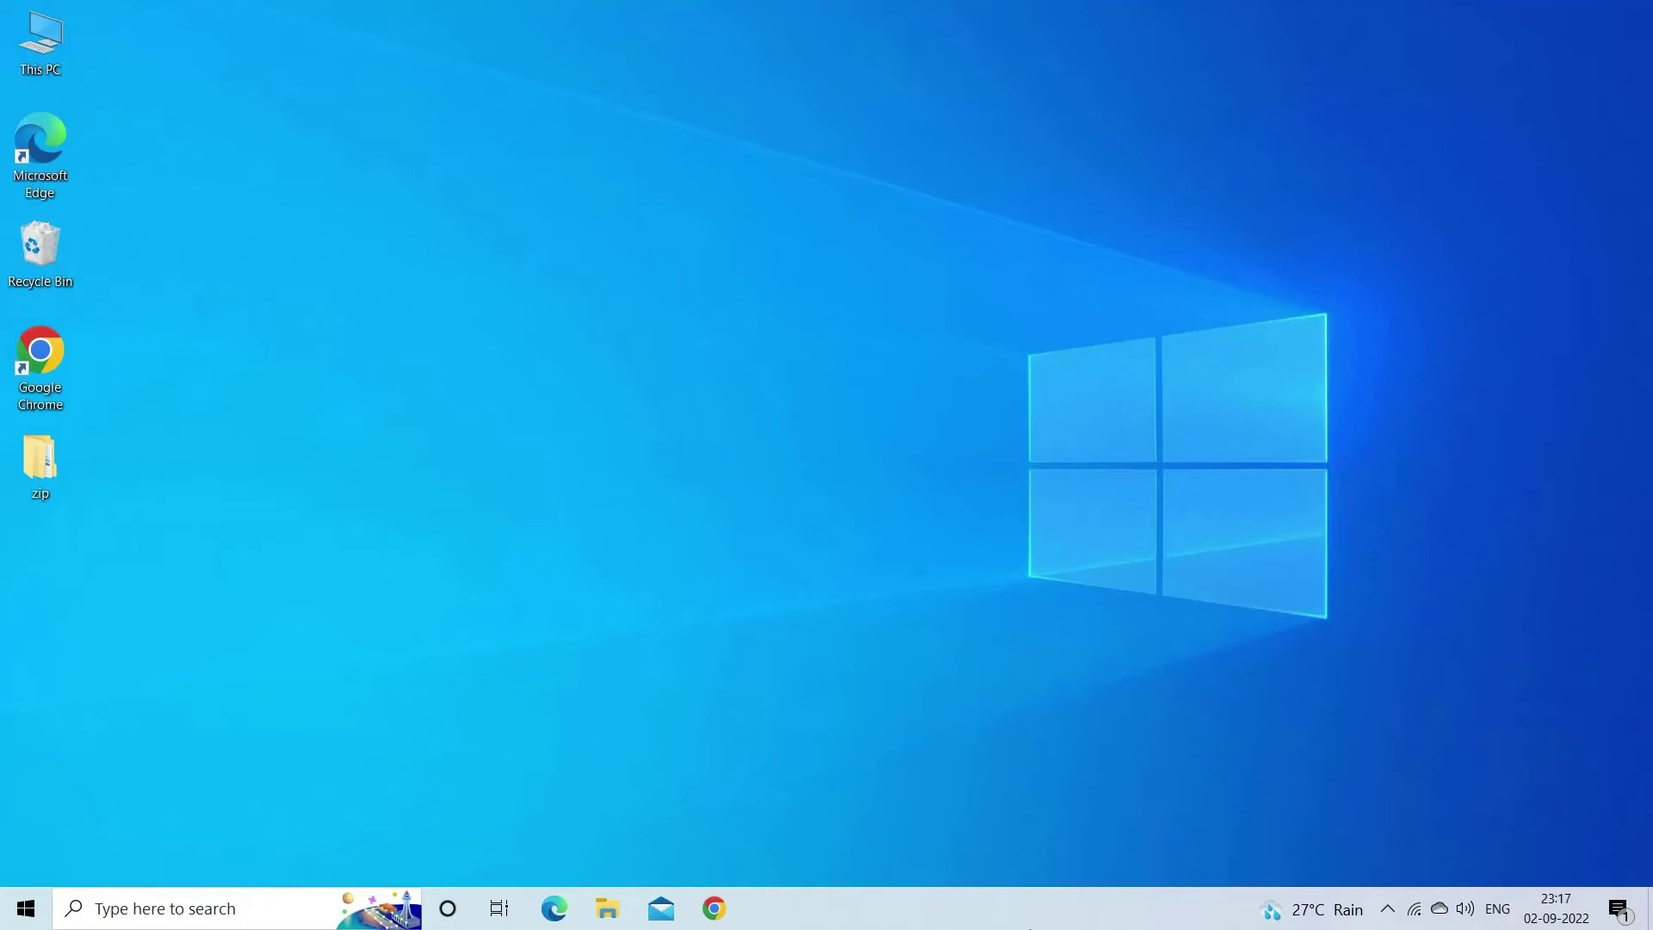
Step: Delete the corrupt abstract-sunrise-light-effect archive from the desktop 'zip' folder
{"action": "double_click", "coordinate": [30, 480]}
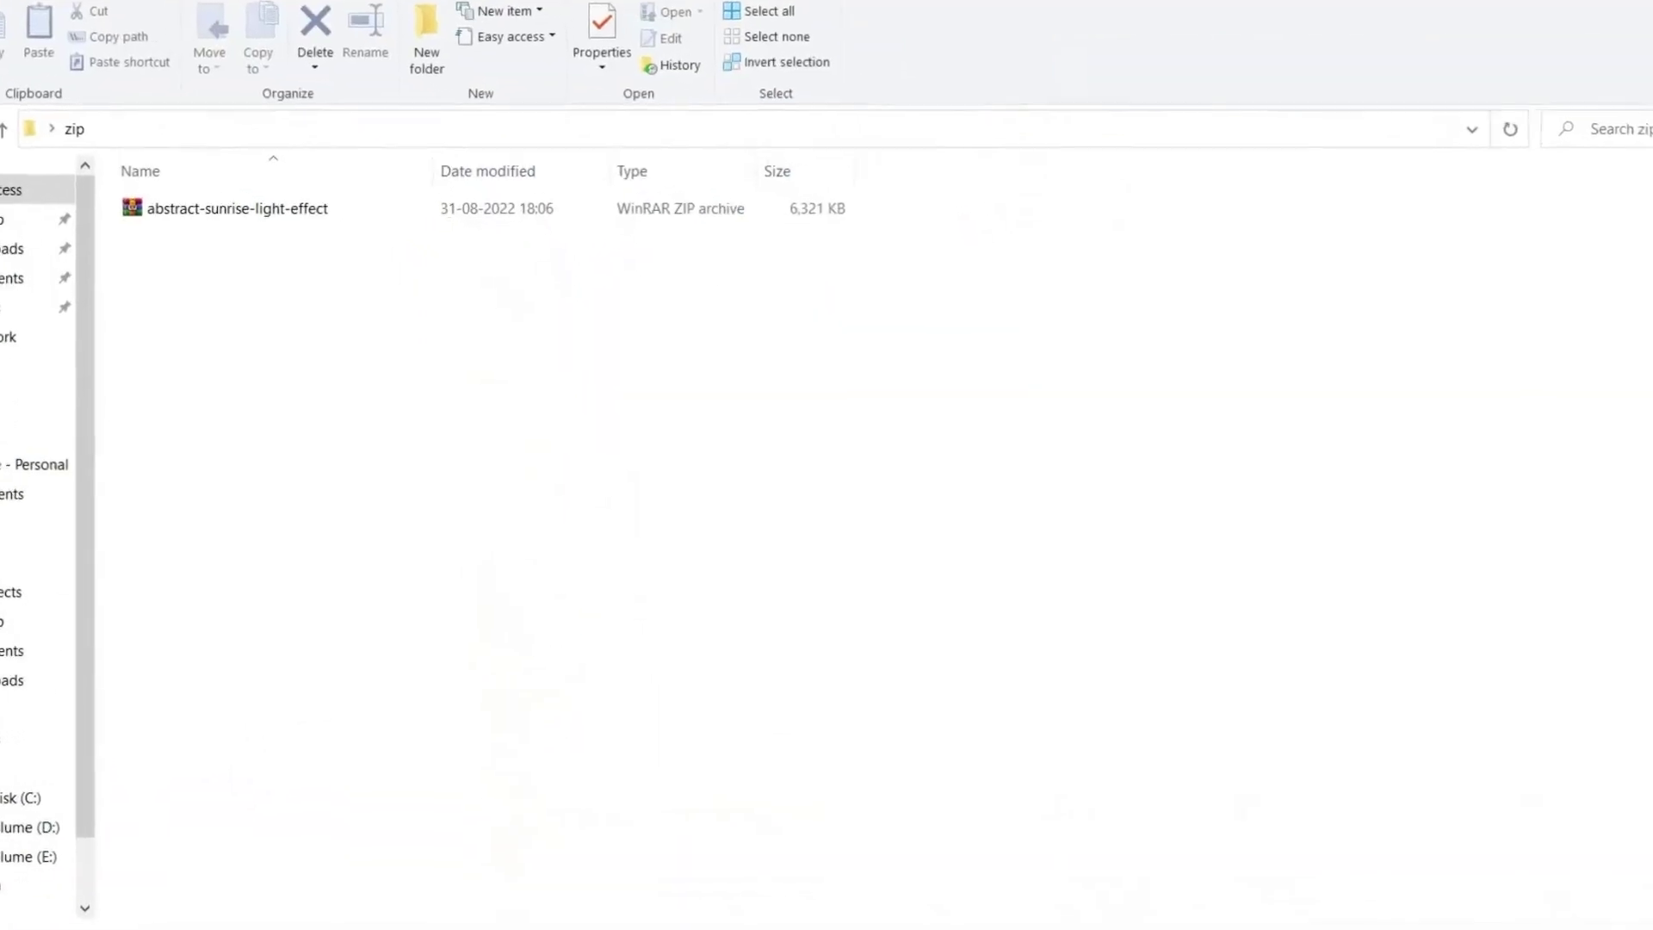
{"action": "left_click", "coordinate": [224, 196]}
{"action": "right_click", "coordinate": [224, 197]}
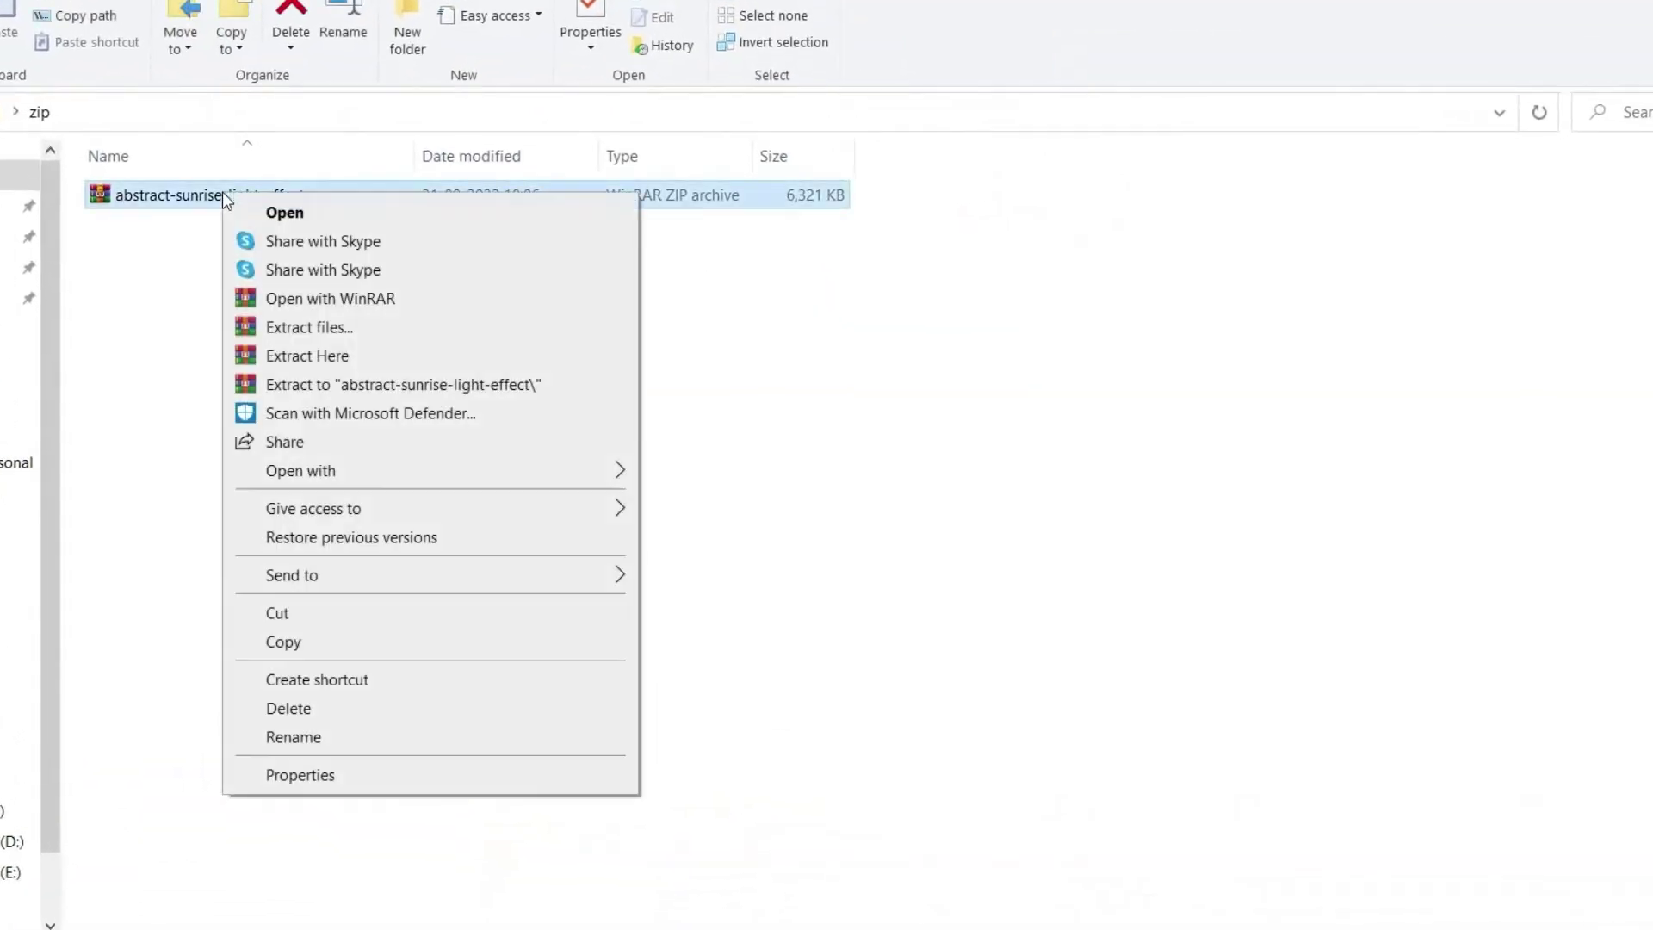
{"action": "left_click", "coordinate": [343, 712]}
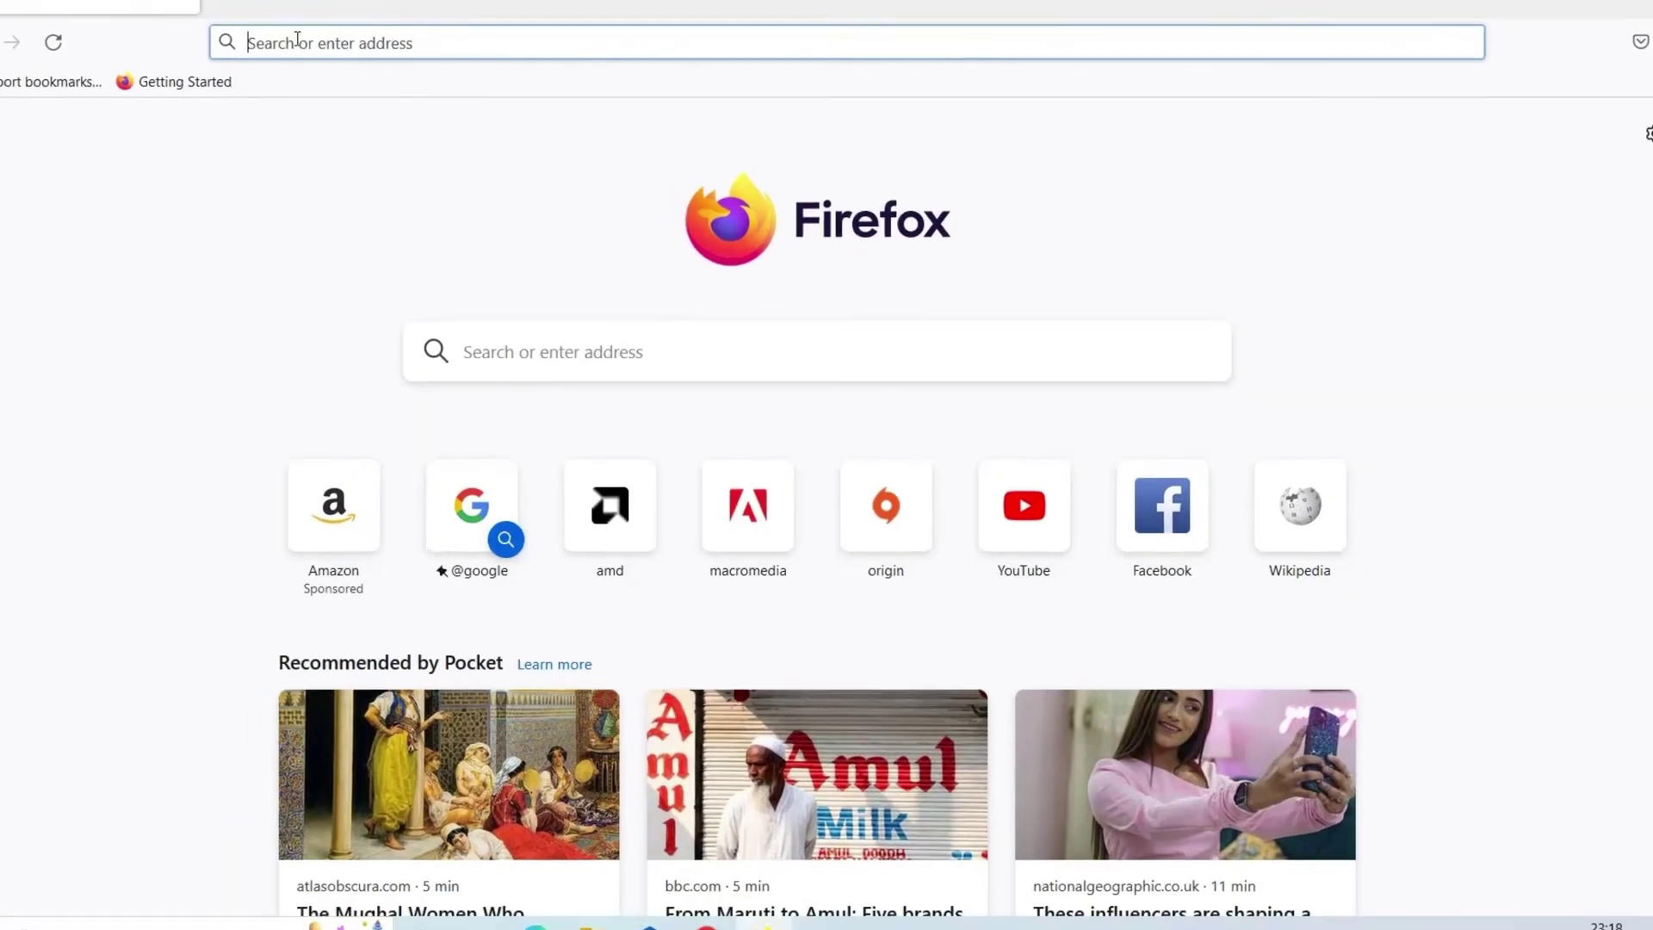
{"action": "left_click", "coordinate": [332, 67]}
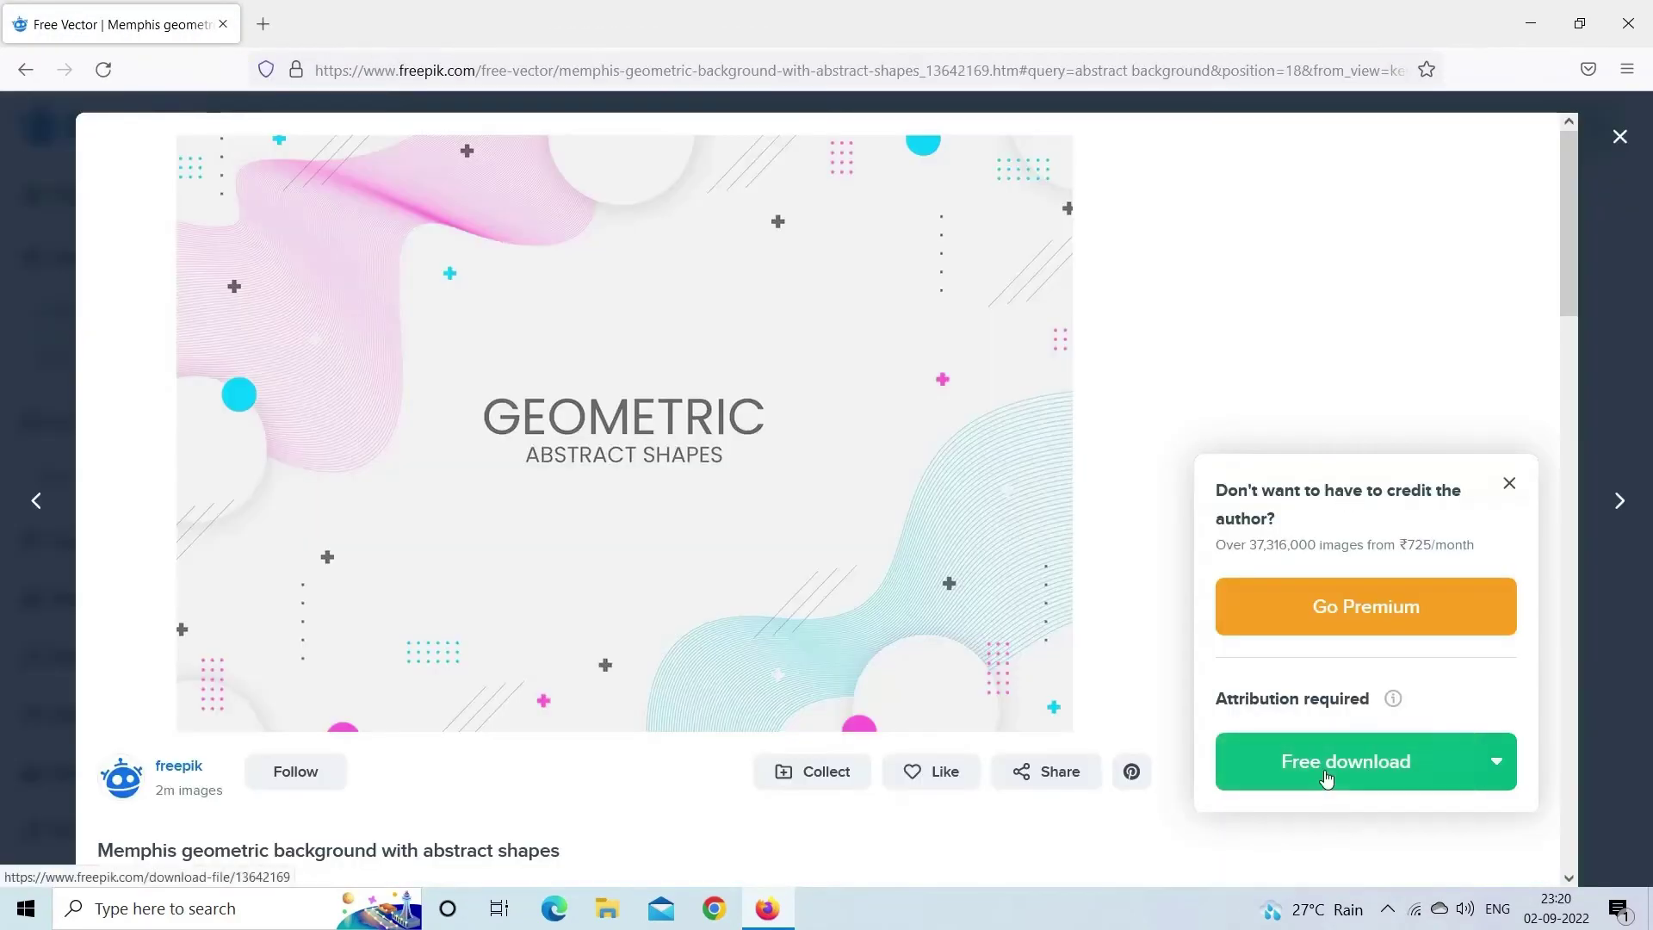
Step: Download the Memphis geometric background zip from its Freepik page
{"action": "left_click", "coordinate": [1328, 776]}
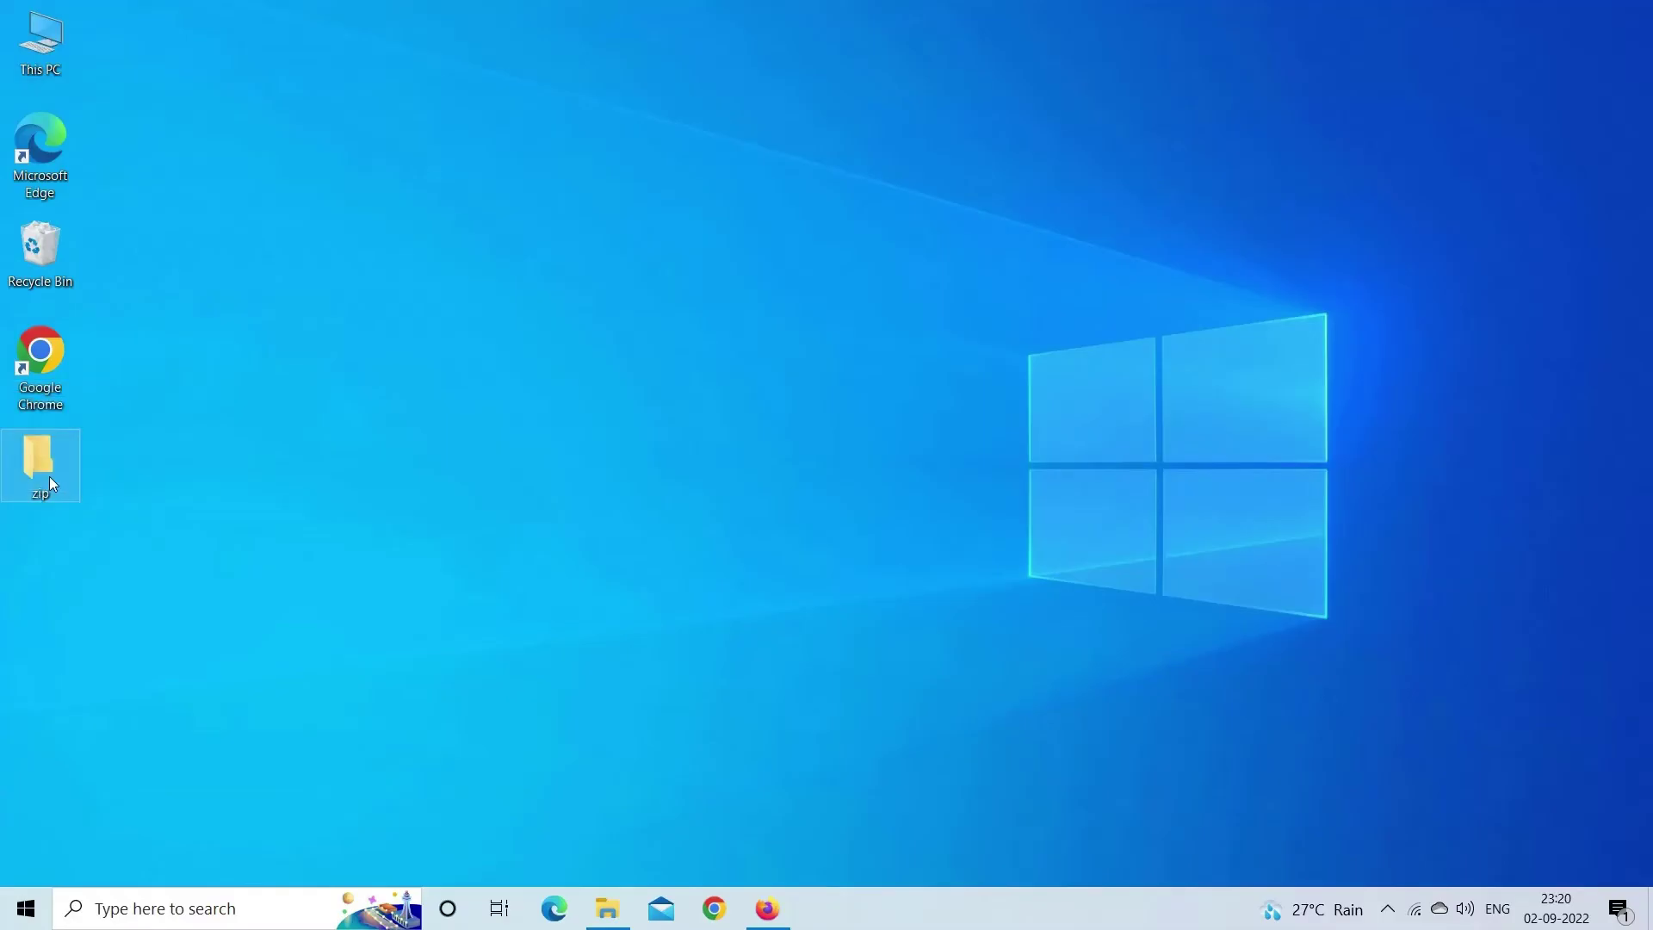
Step: Extract the memphis-geometric-background archive here, inside the 'zip' folder
{"action": "double_click", "coordinate": [50, 481]}
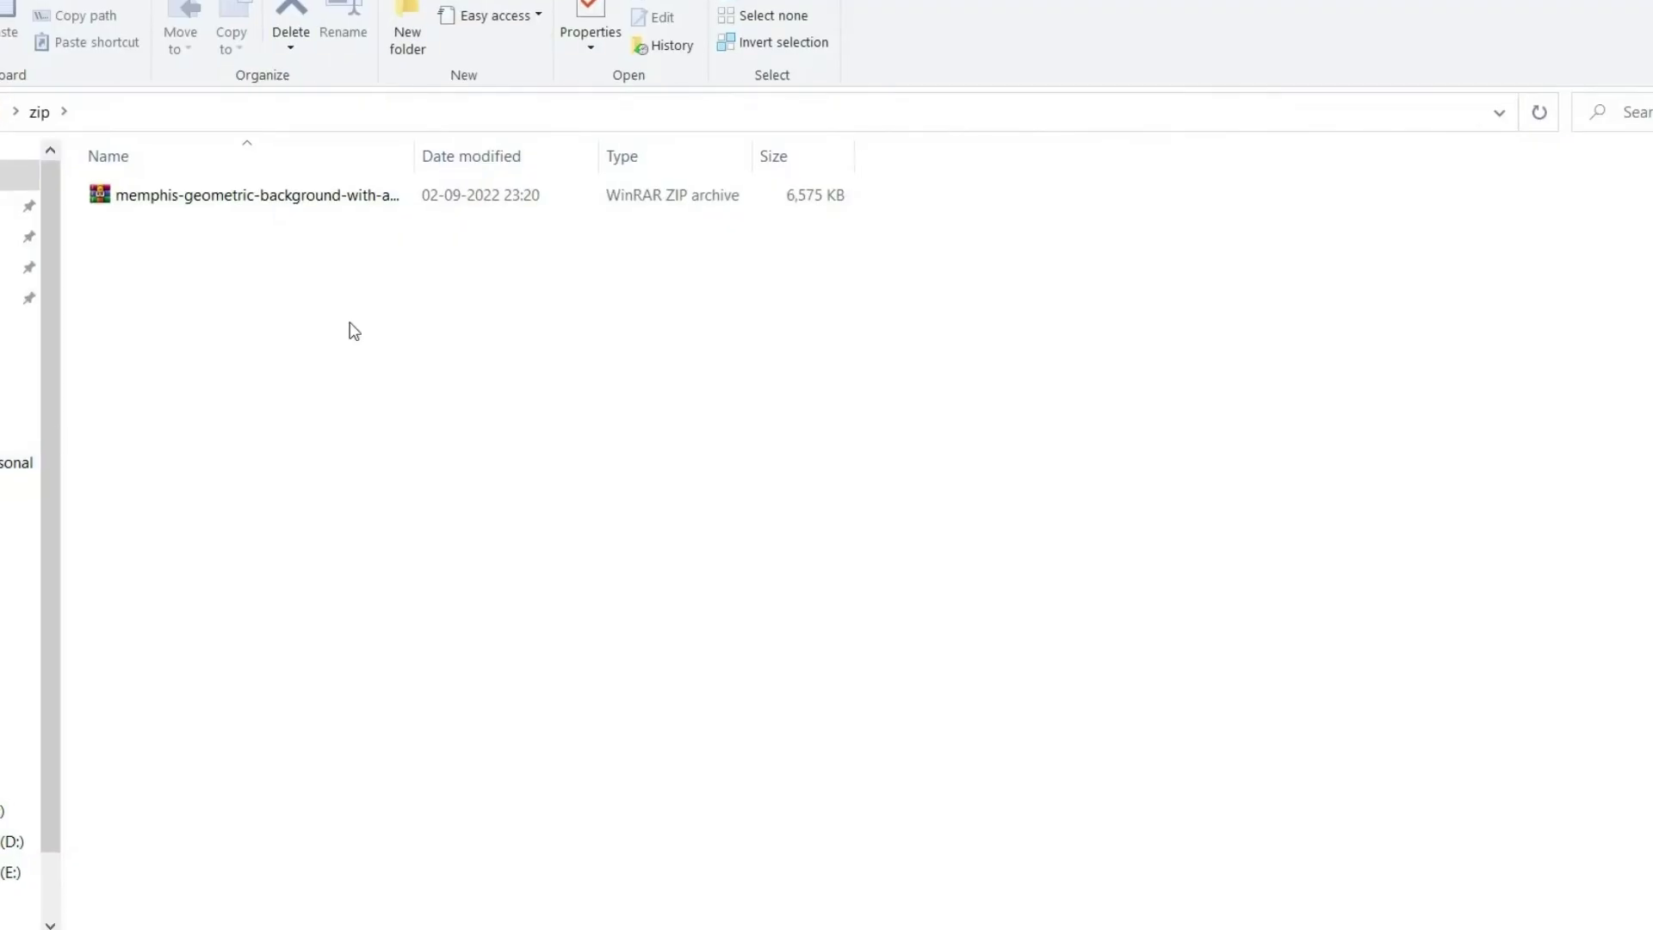
{"action": "left_click", "coordinate": [276, 191]}
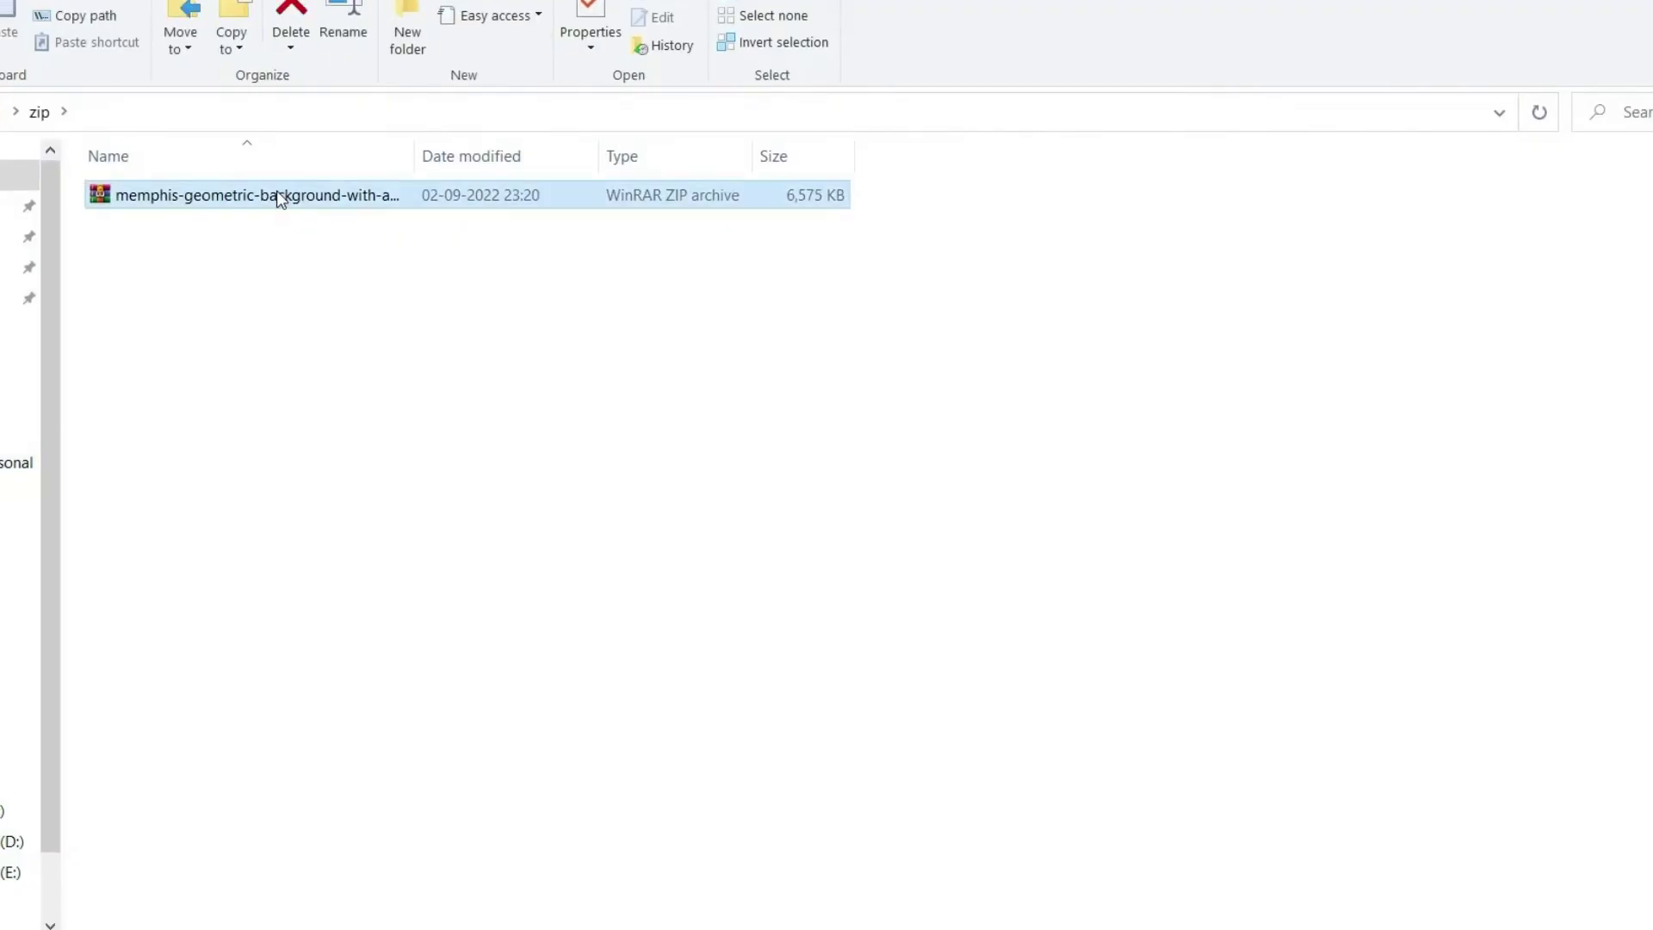
{"action": "right_click", "coordinate": [277, 191]}
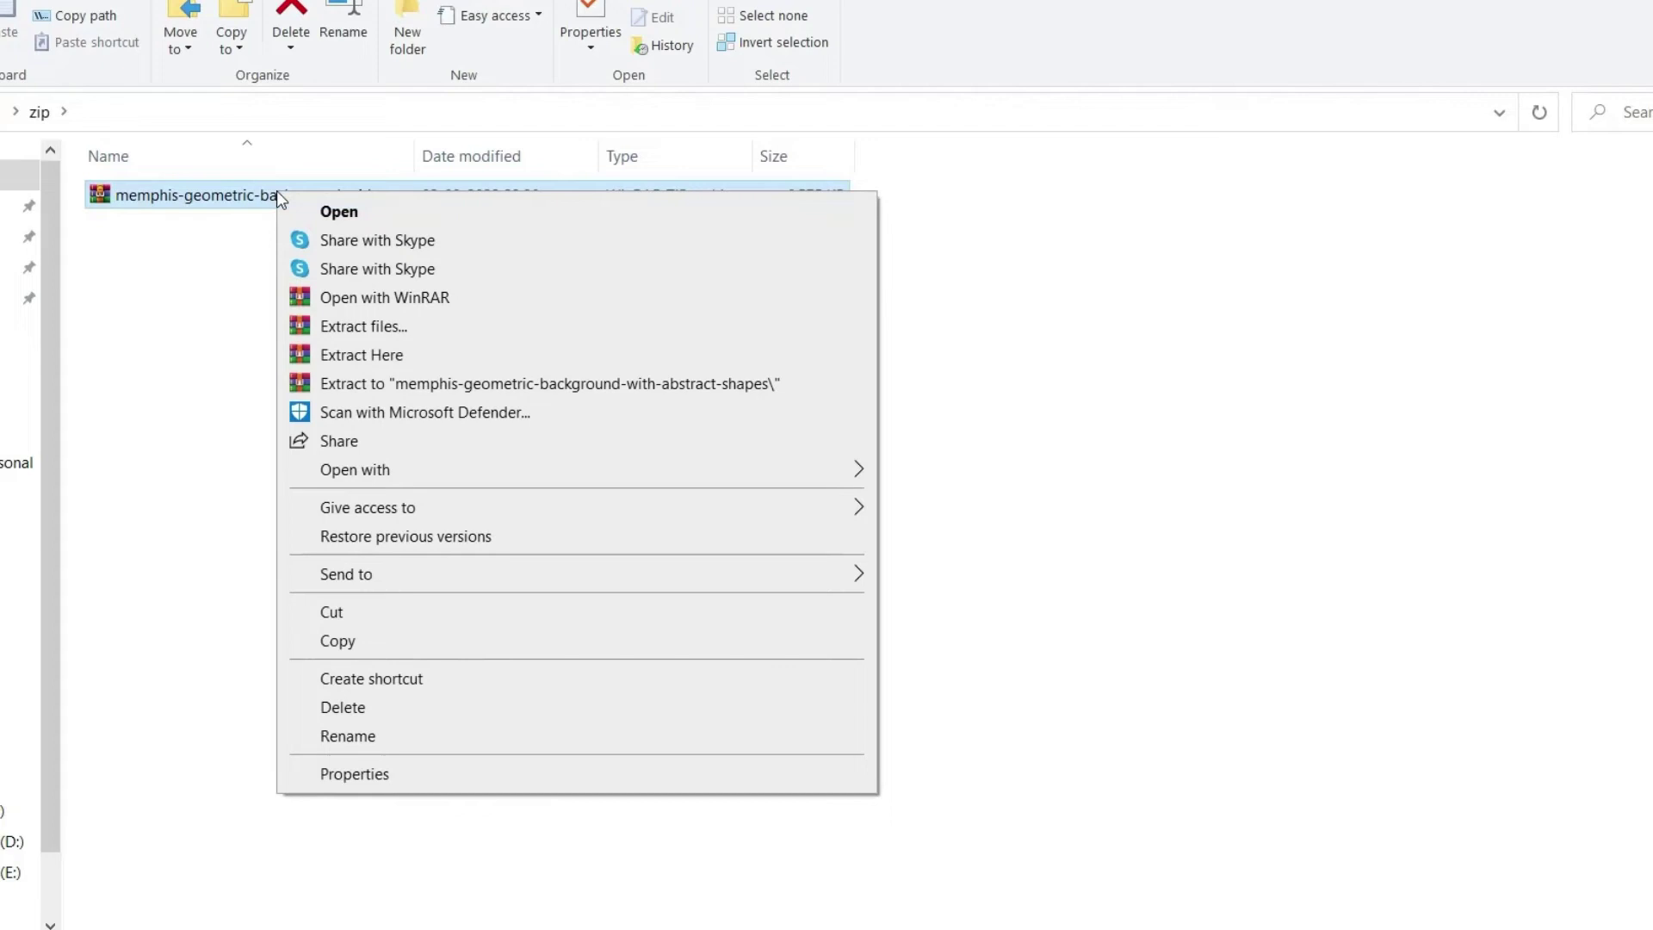
{"action": "left_click", "coordinate": [397, 355]}
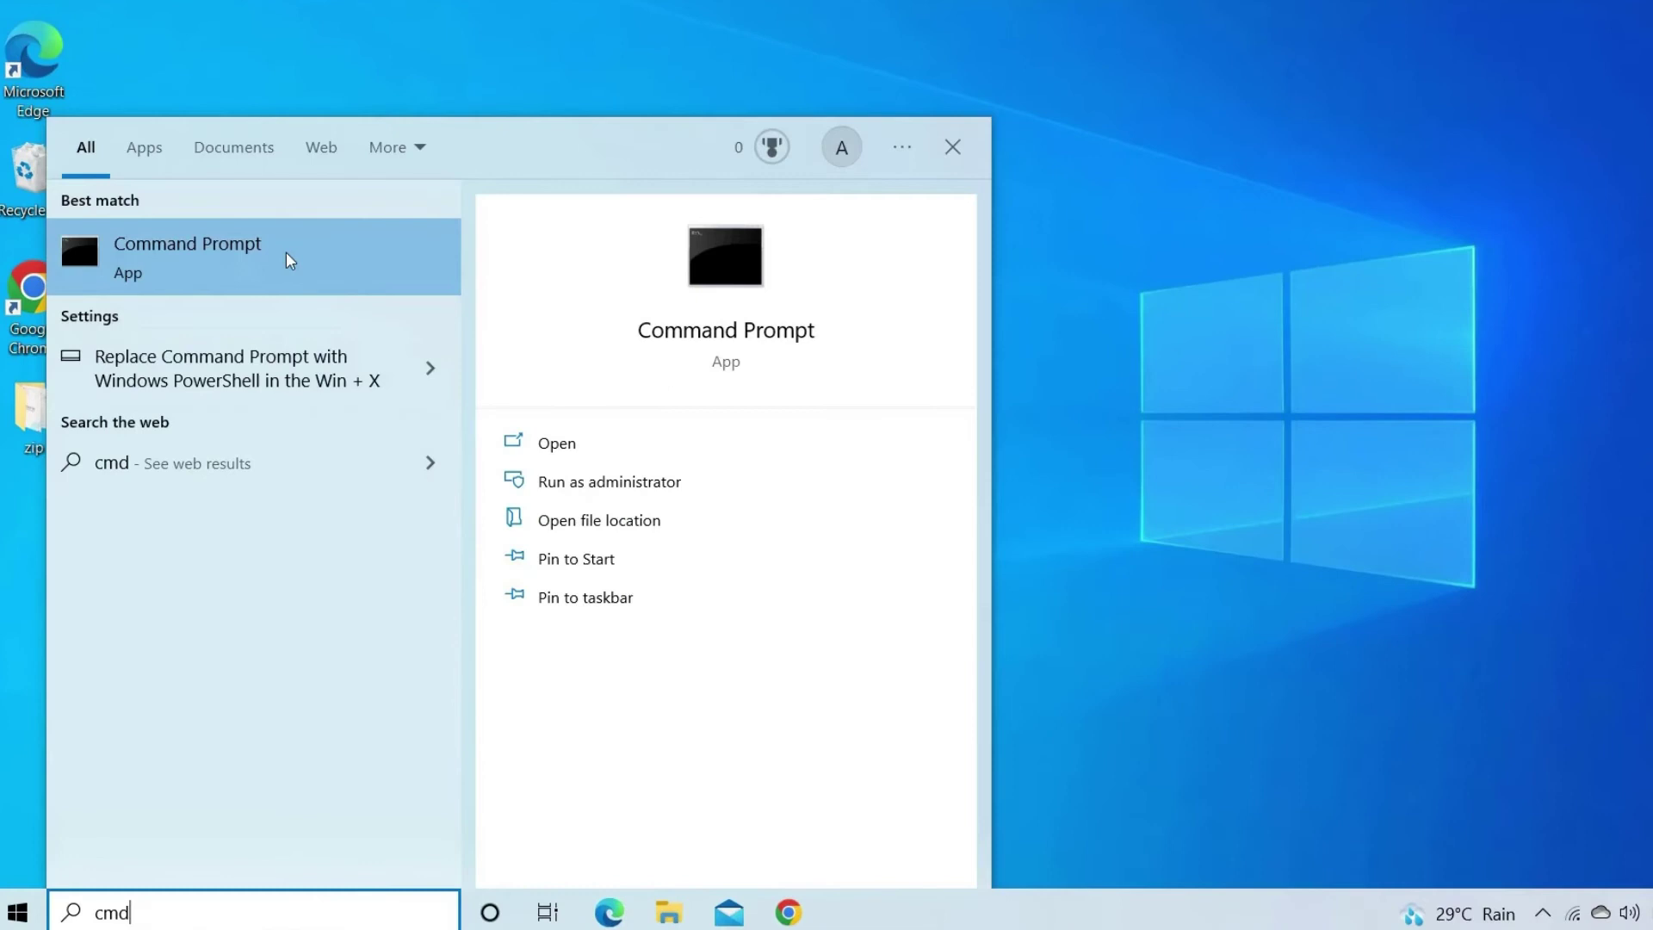
Step: In an administrator Command Prompt, enter "C:\Program Files\WinZip\wzzip" -yf zipfile.zip
{"action": "right_click", "coordinate": [306, 256]}
{"action": "left_click", "coordinate": [376, 277]}
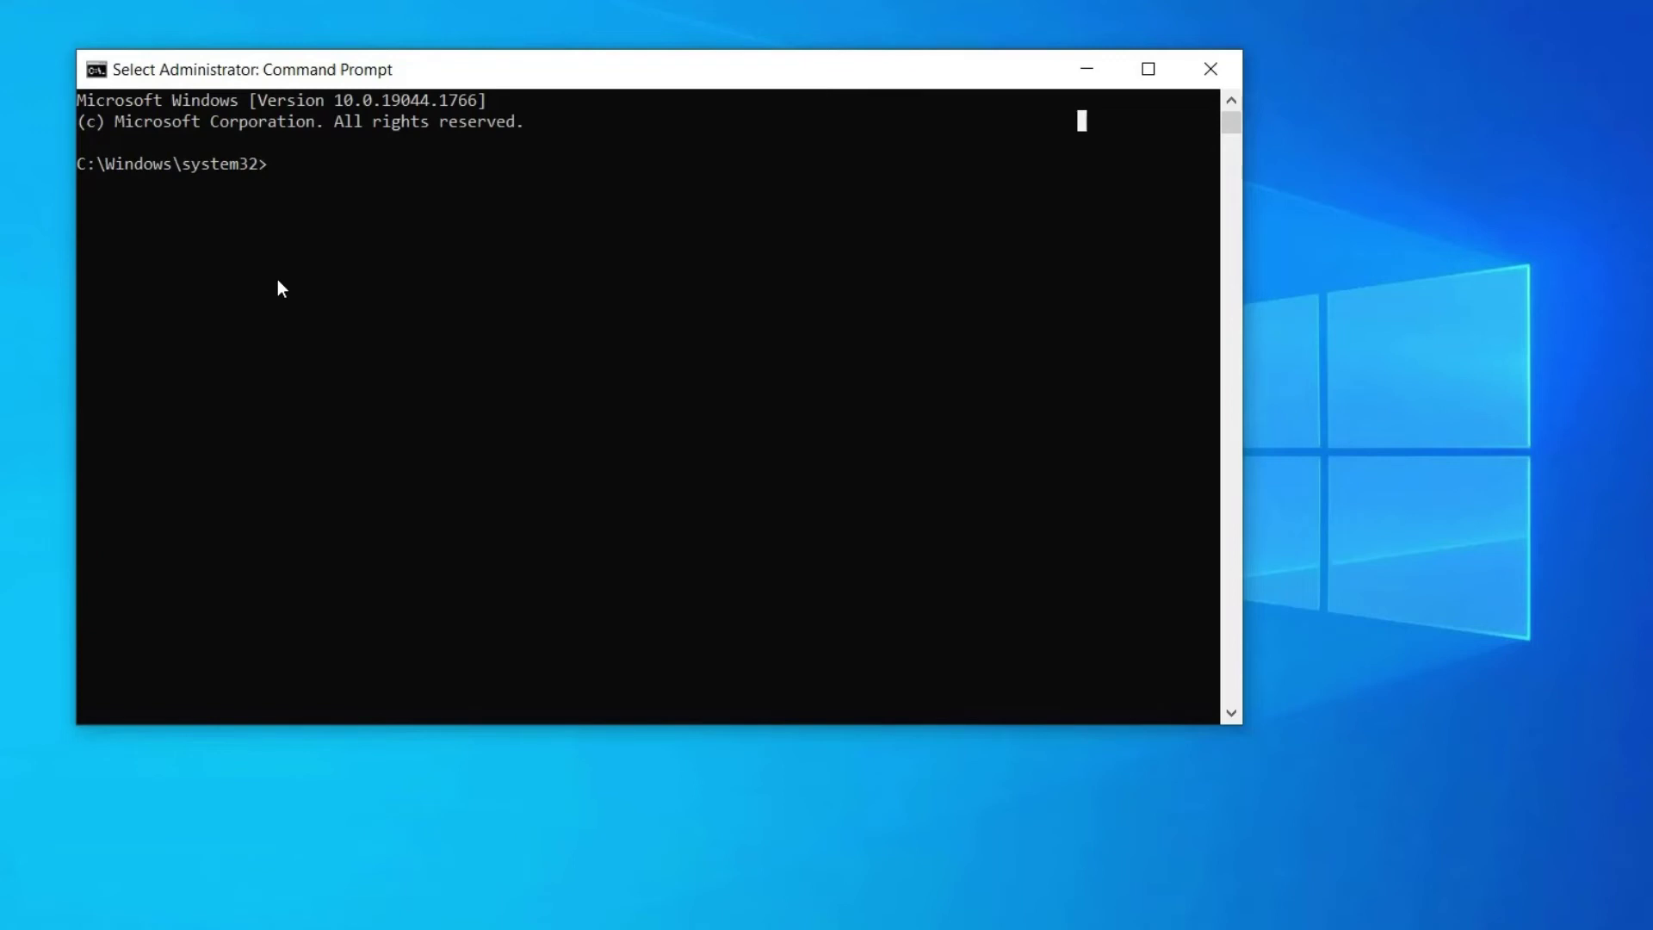
{"action": "type", "text": "c:\\P"}
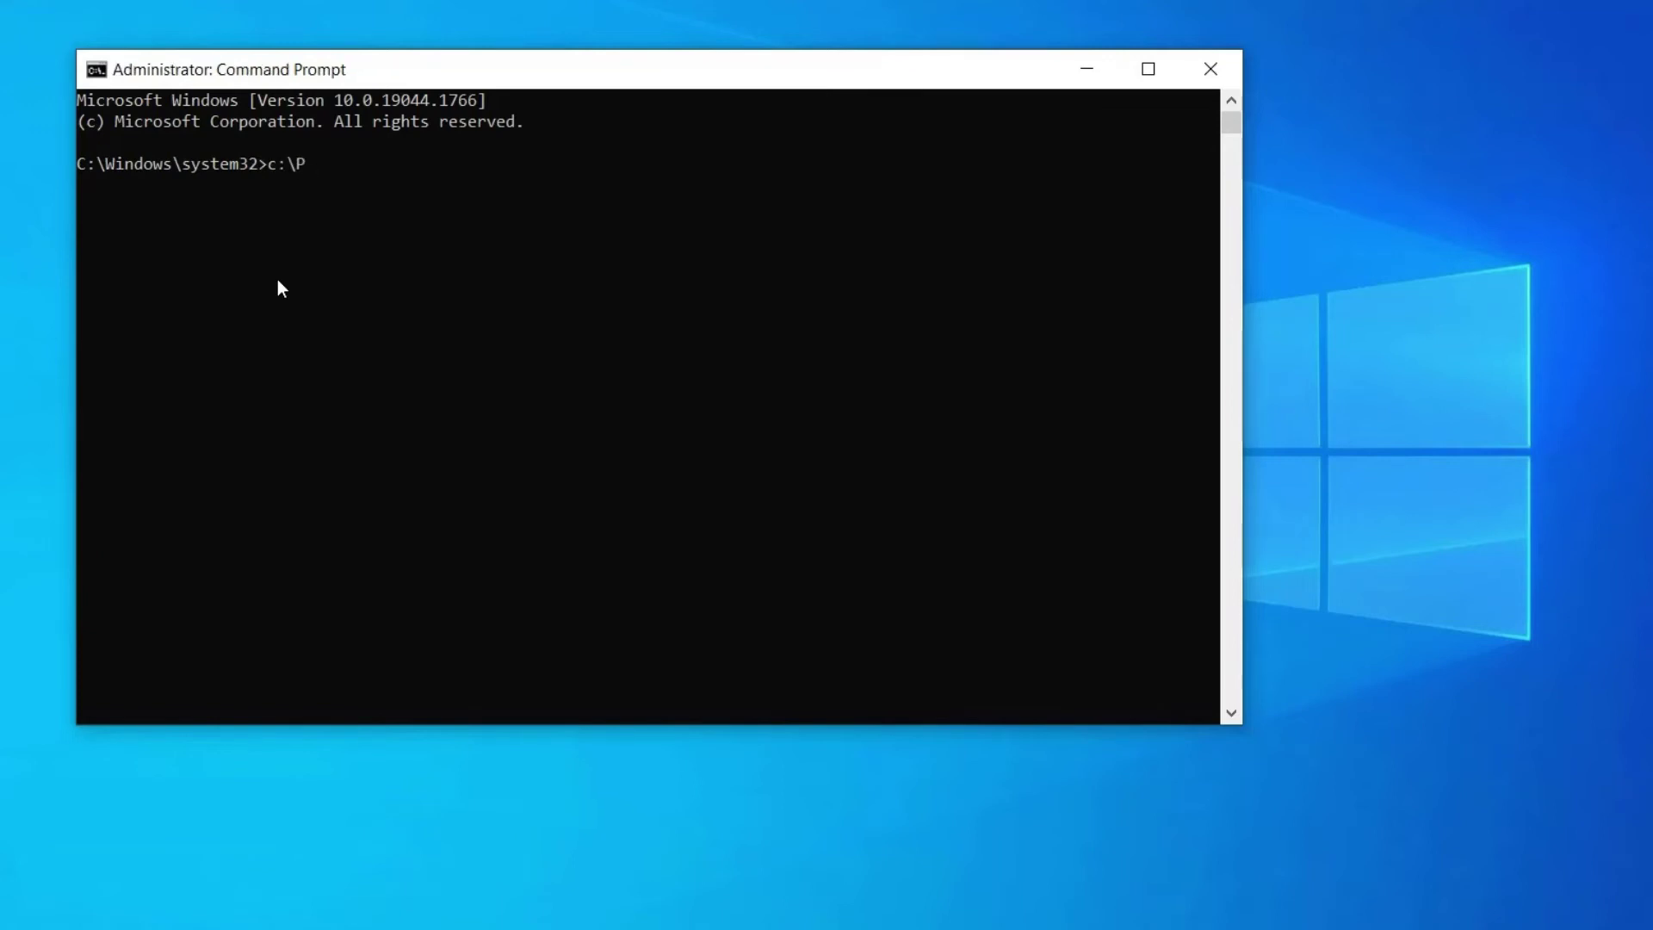
{"action": "type", "text": "rog"}
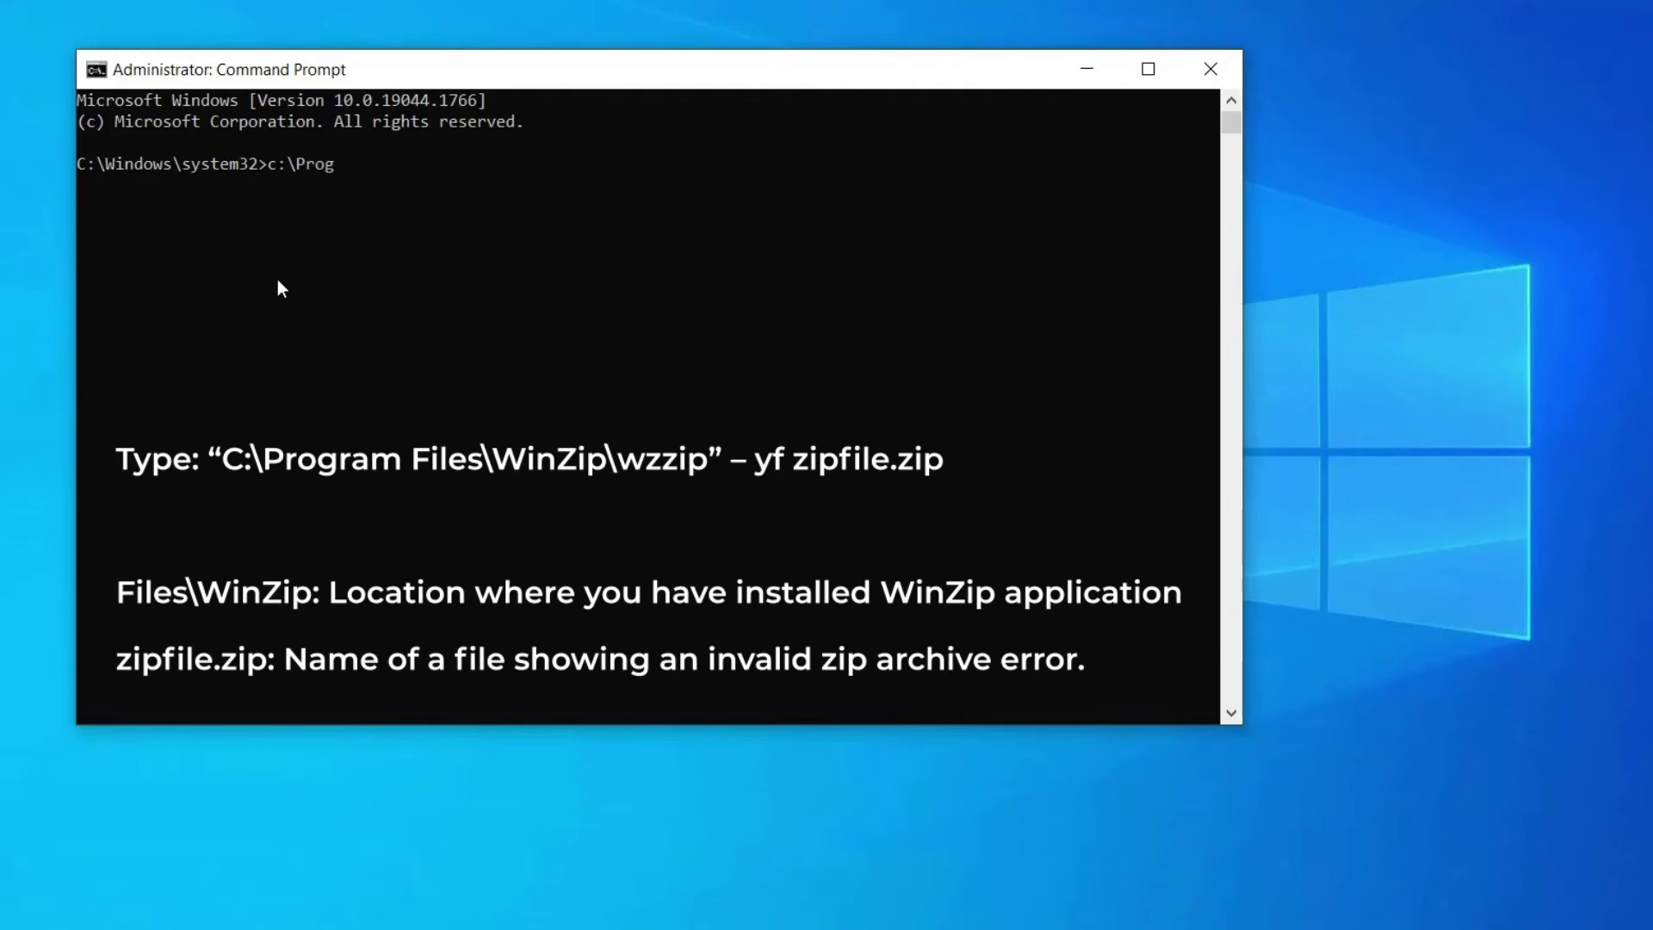
{"action": "type", "text": "ramFiles"}
{"action": "key", "text": "Escape"}
{"action": "type", "text": "\"C:\\Program Files\\WinZip\\wzzip\" - yf zipfile.zip"}
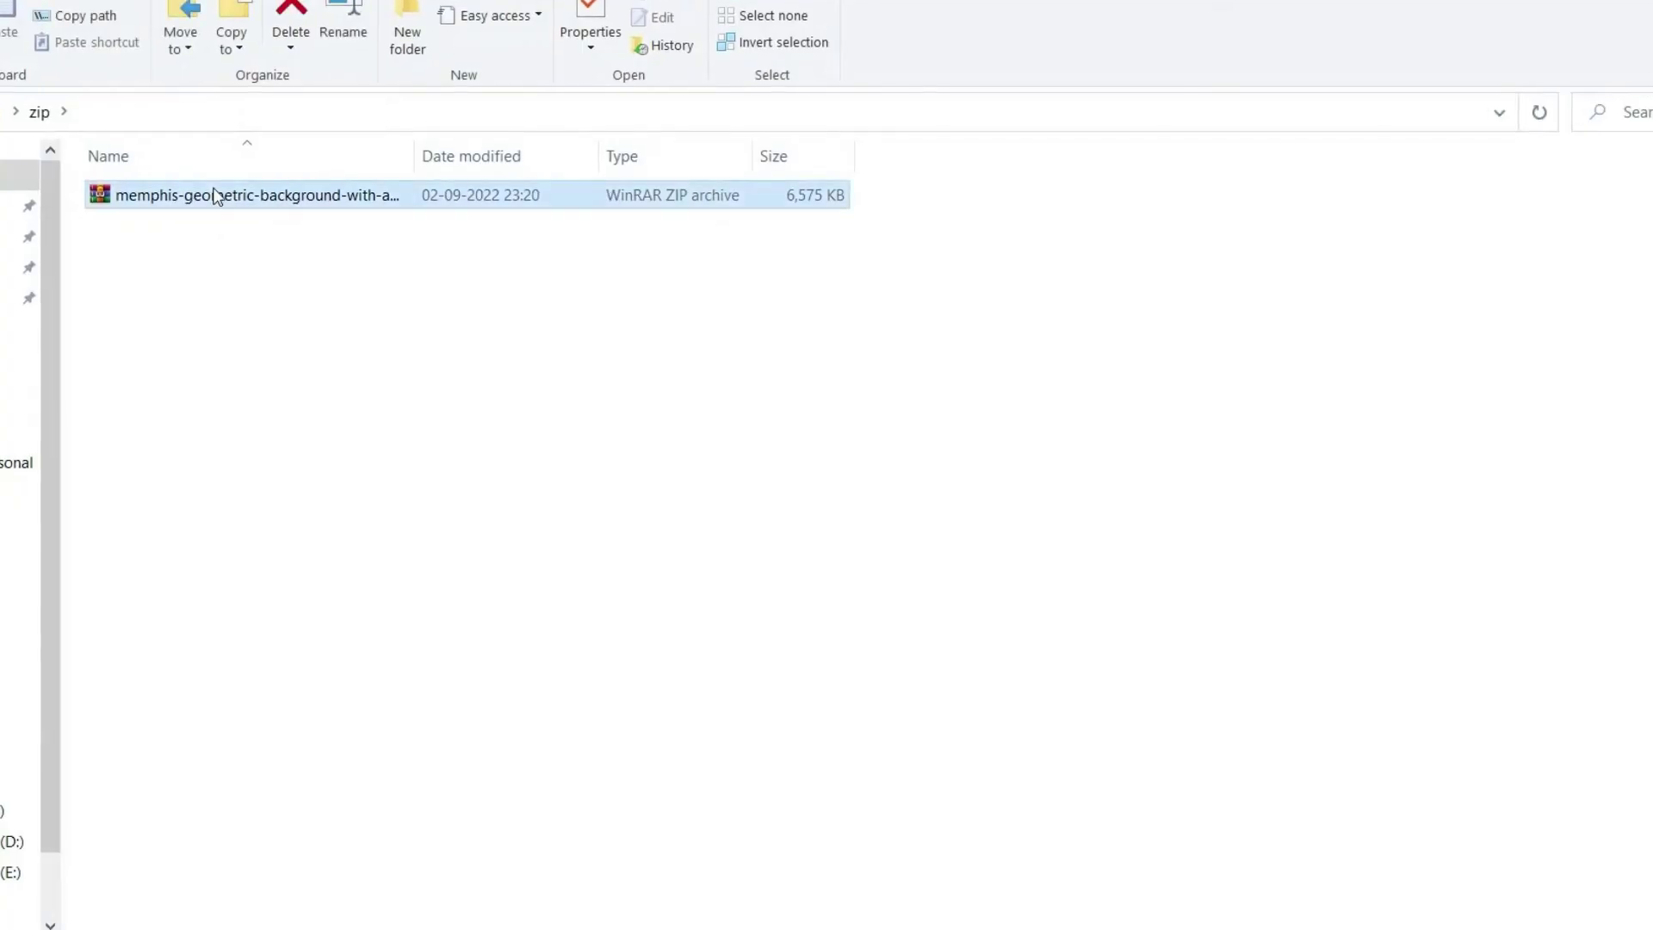
Step: Use WinRAR to extract the memphis archive to a new Desktop folder, keeping broken files
{"action": "right_click", "coordinate": [216, 197]}
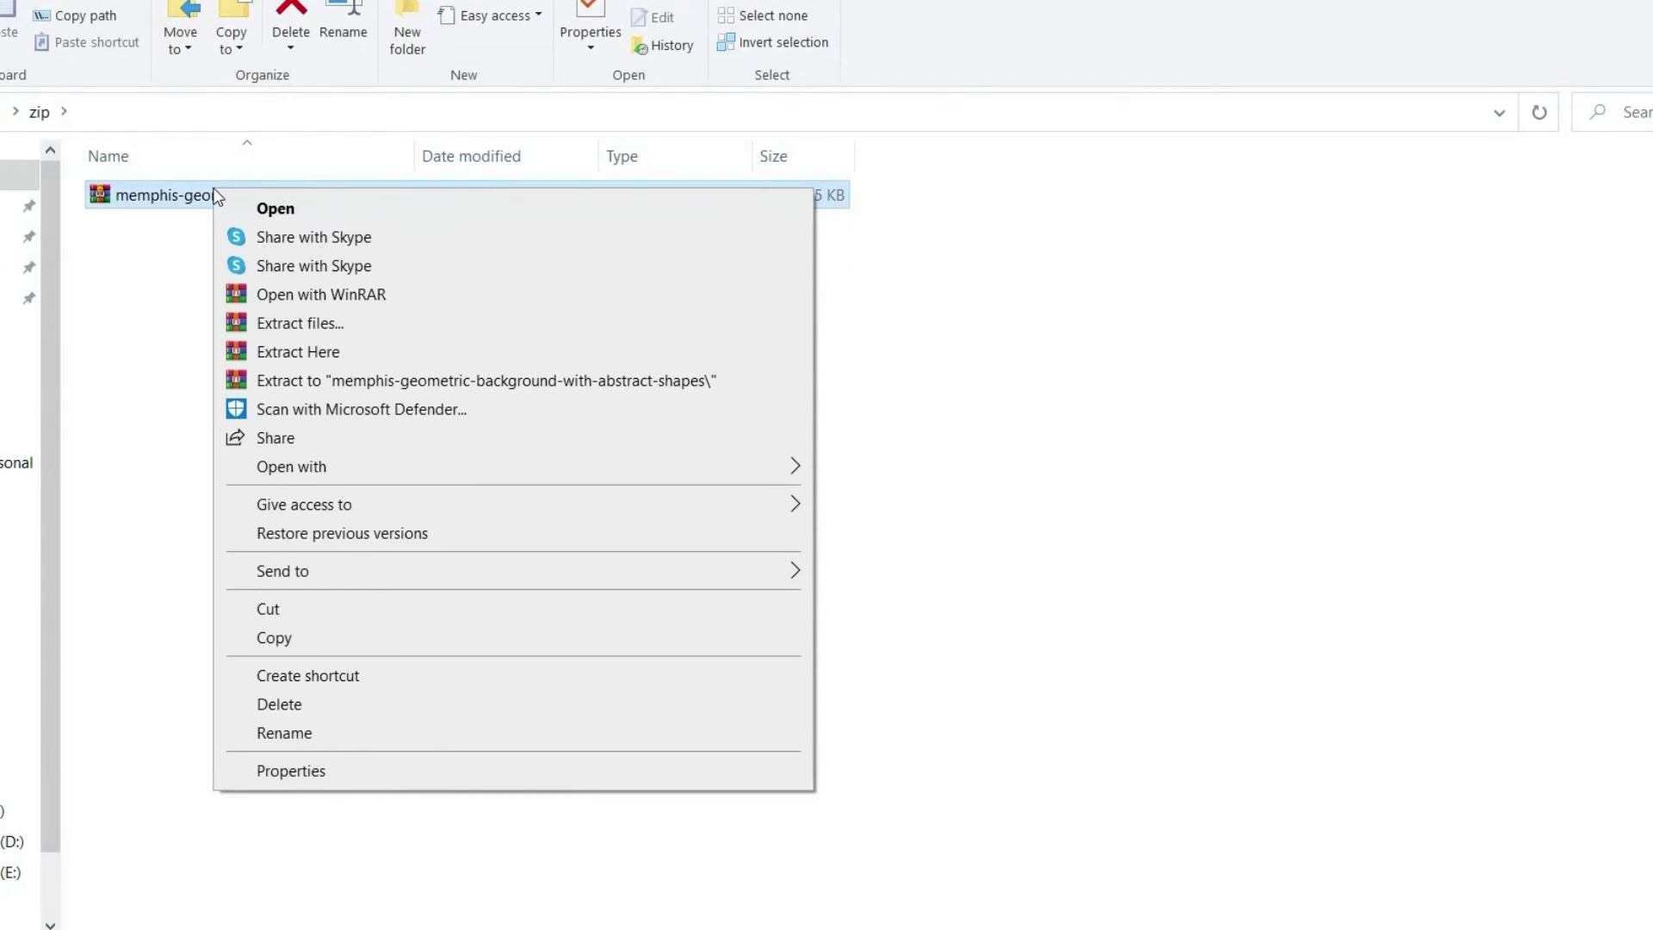
{"action": "left_click", "coordinate": [339, 332]}
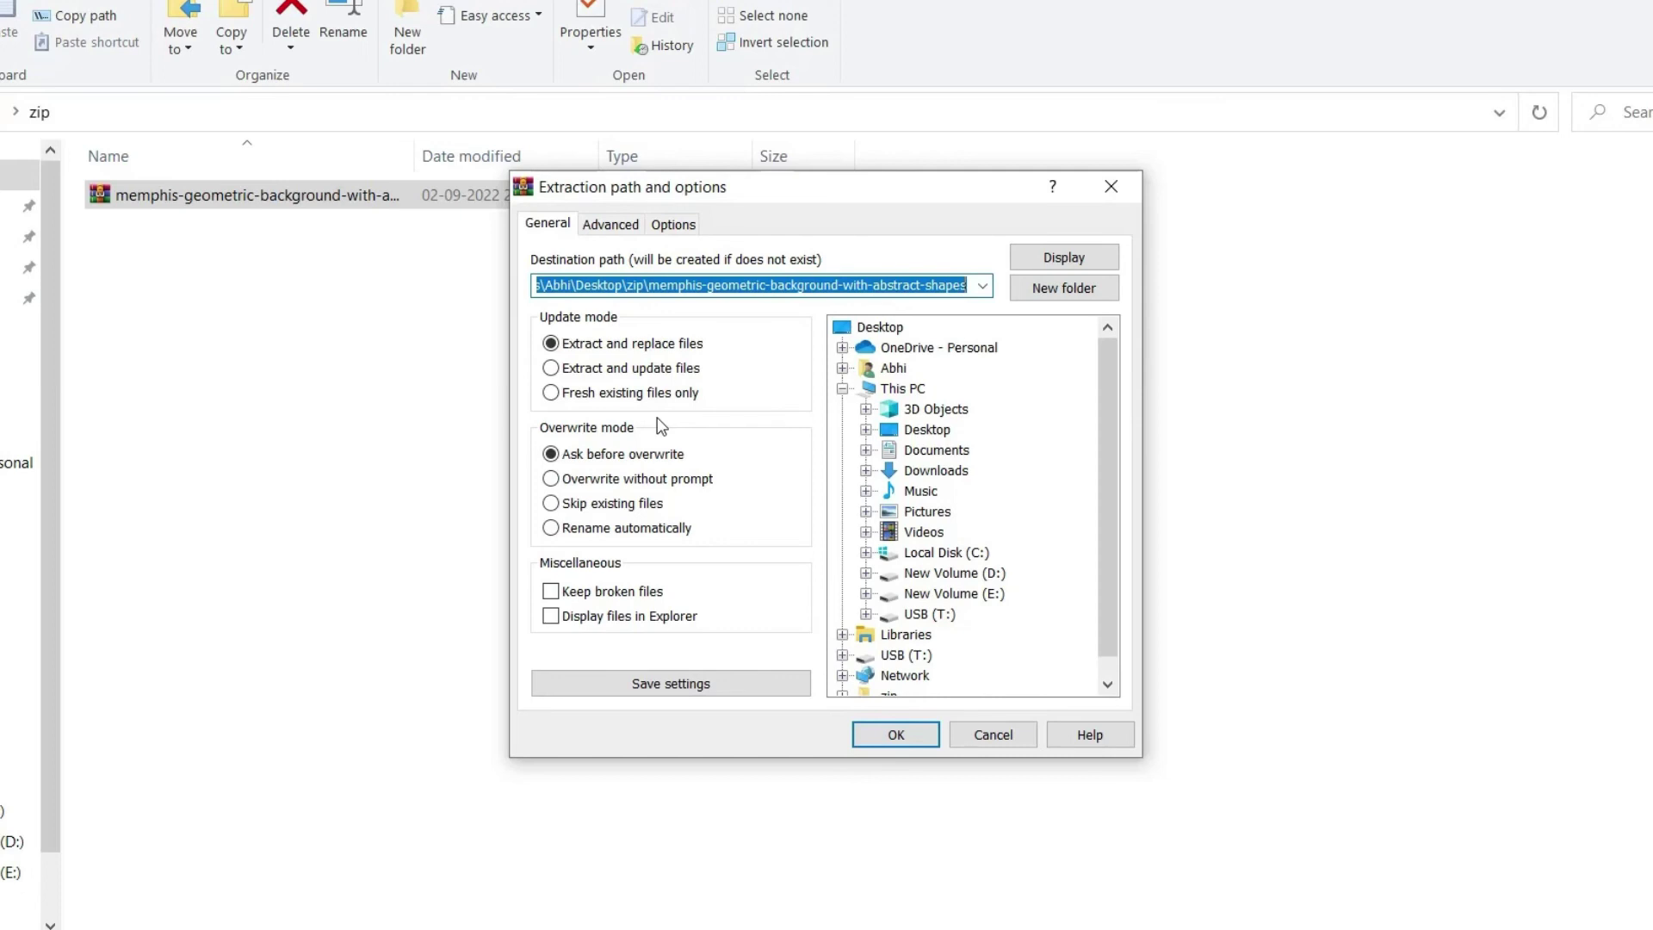
{"action": "left_click", "coordinate": [926, 430]}
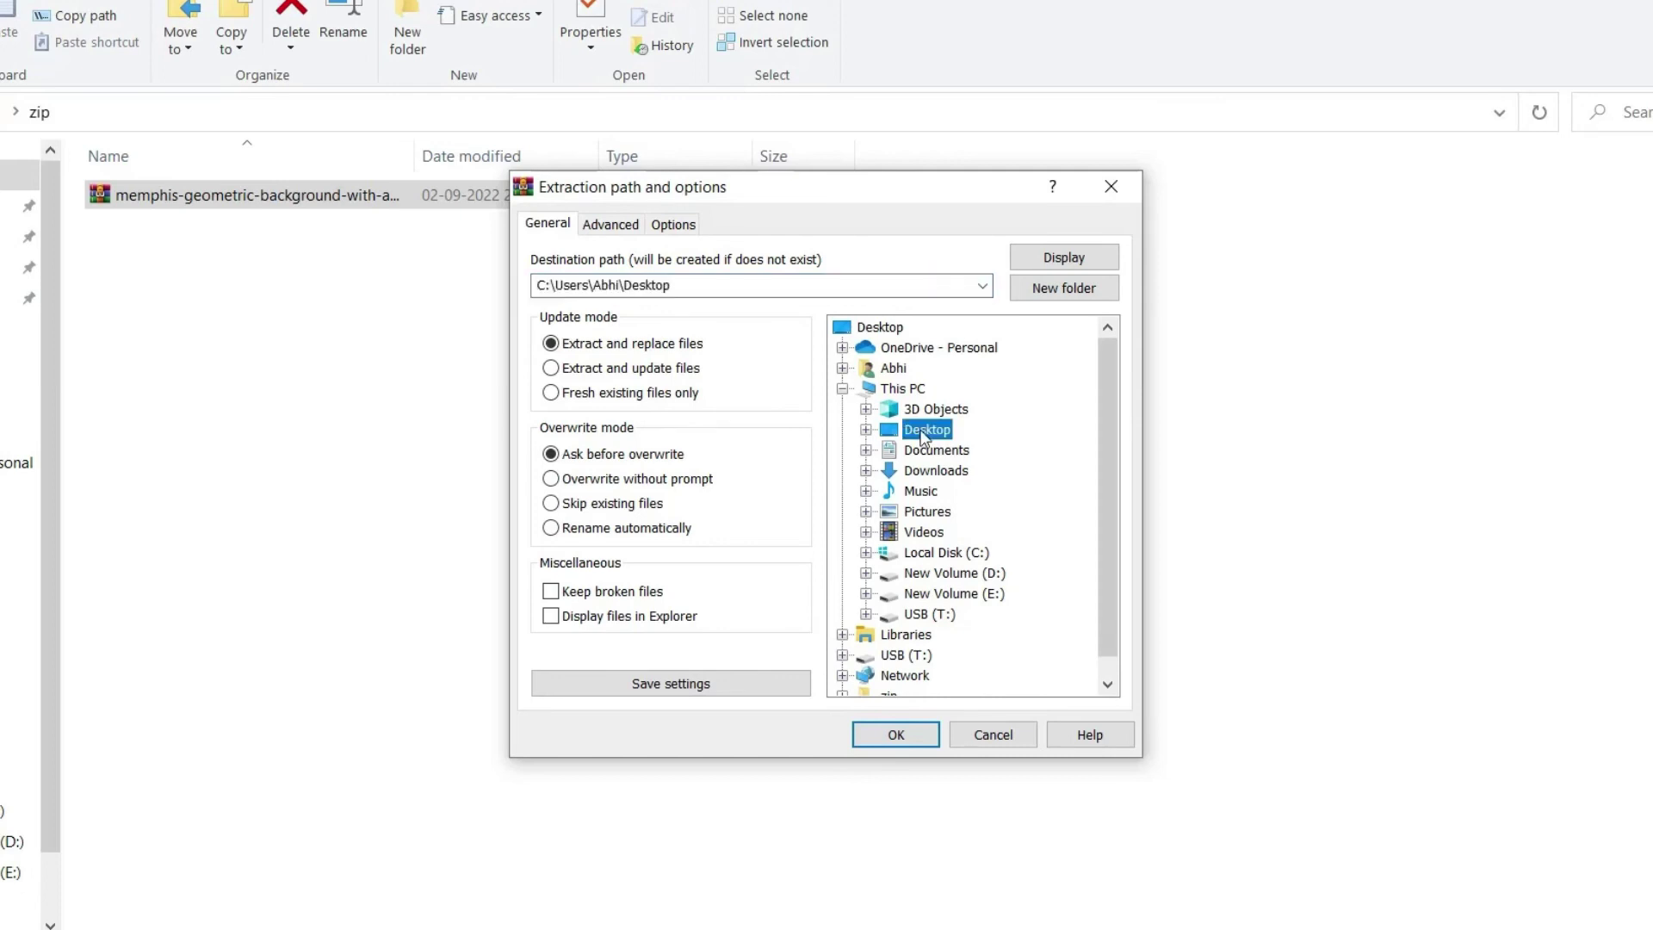
{"action": "key", "text": "alt+n"}
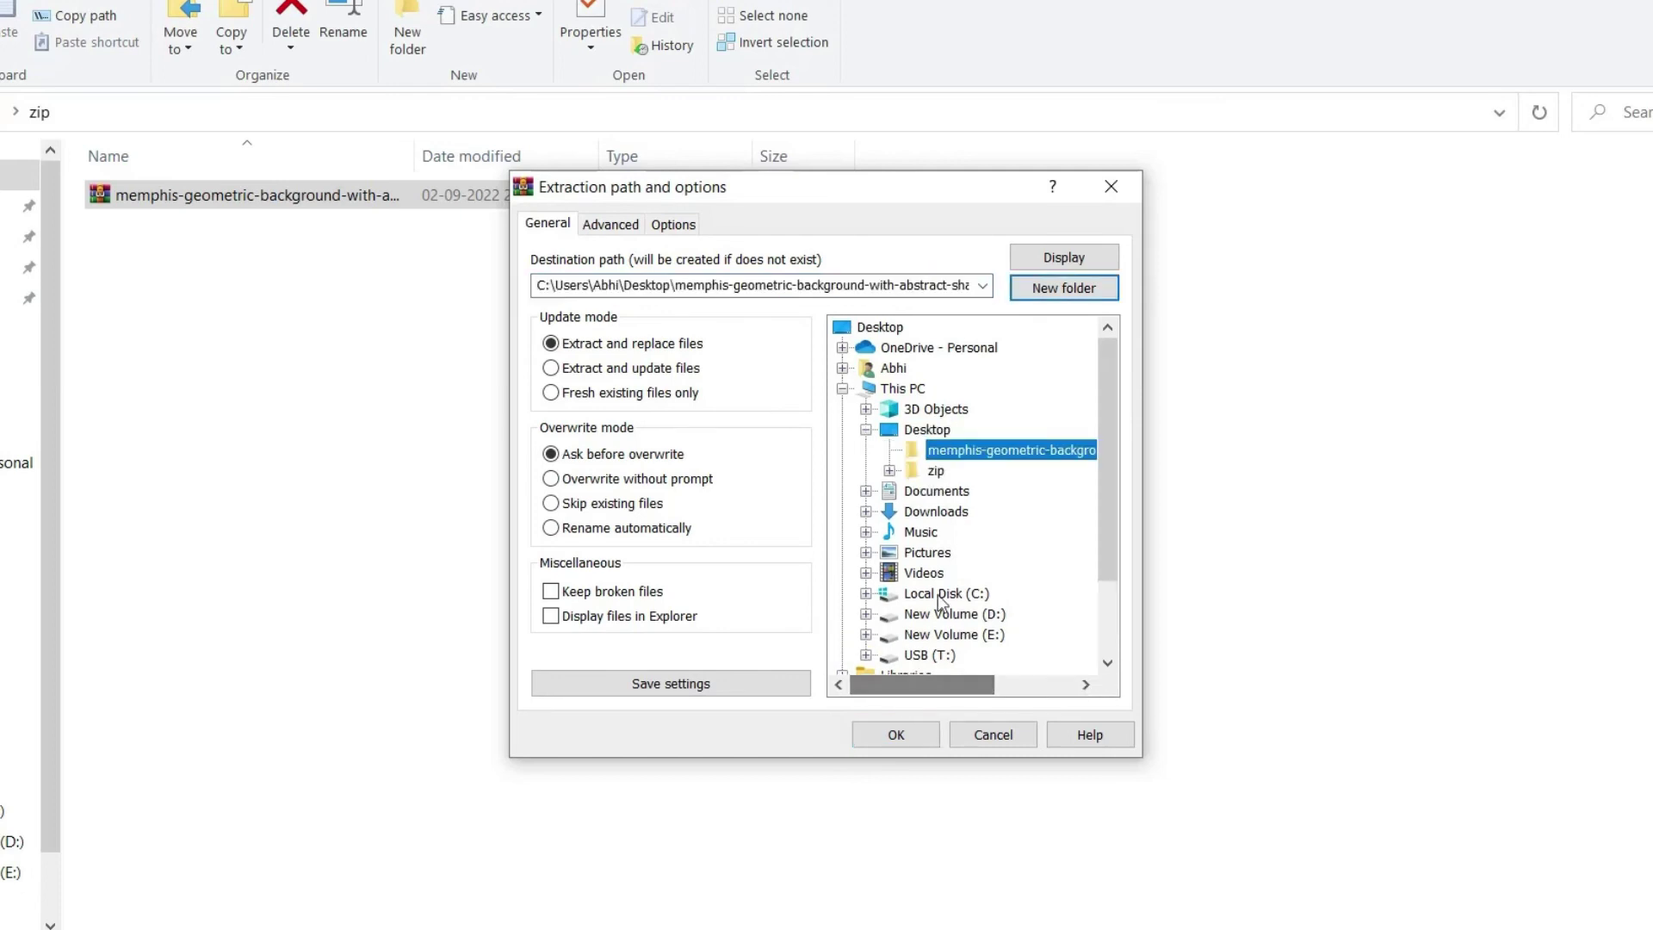
{"action": "left_click", "coordinate": [569, 594]}
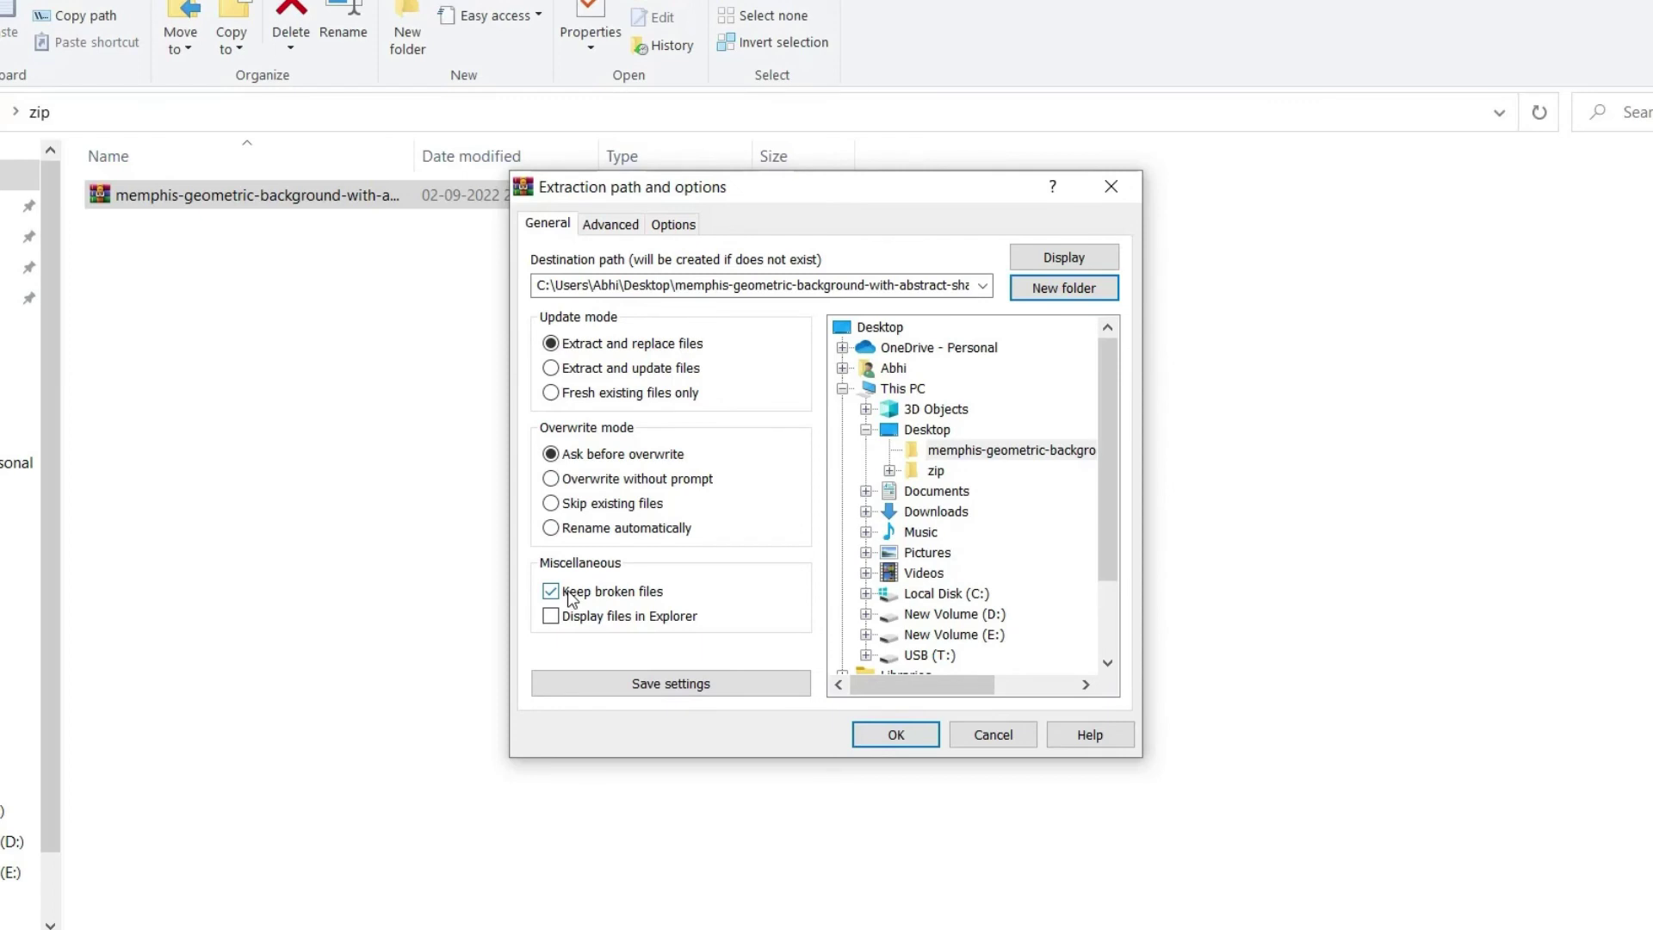
{"action": "left_click", "coordinate": [895, 734]}
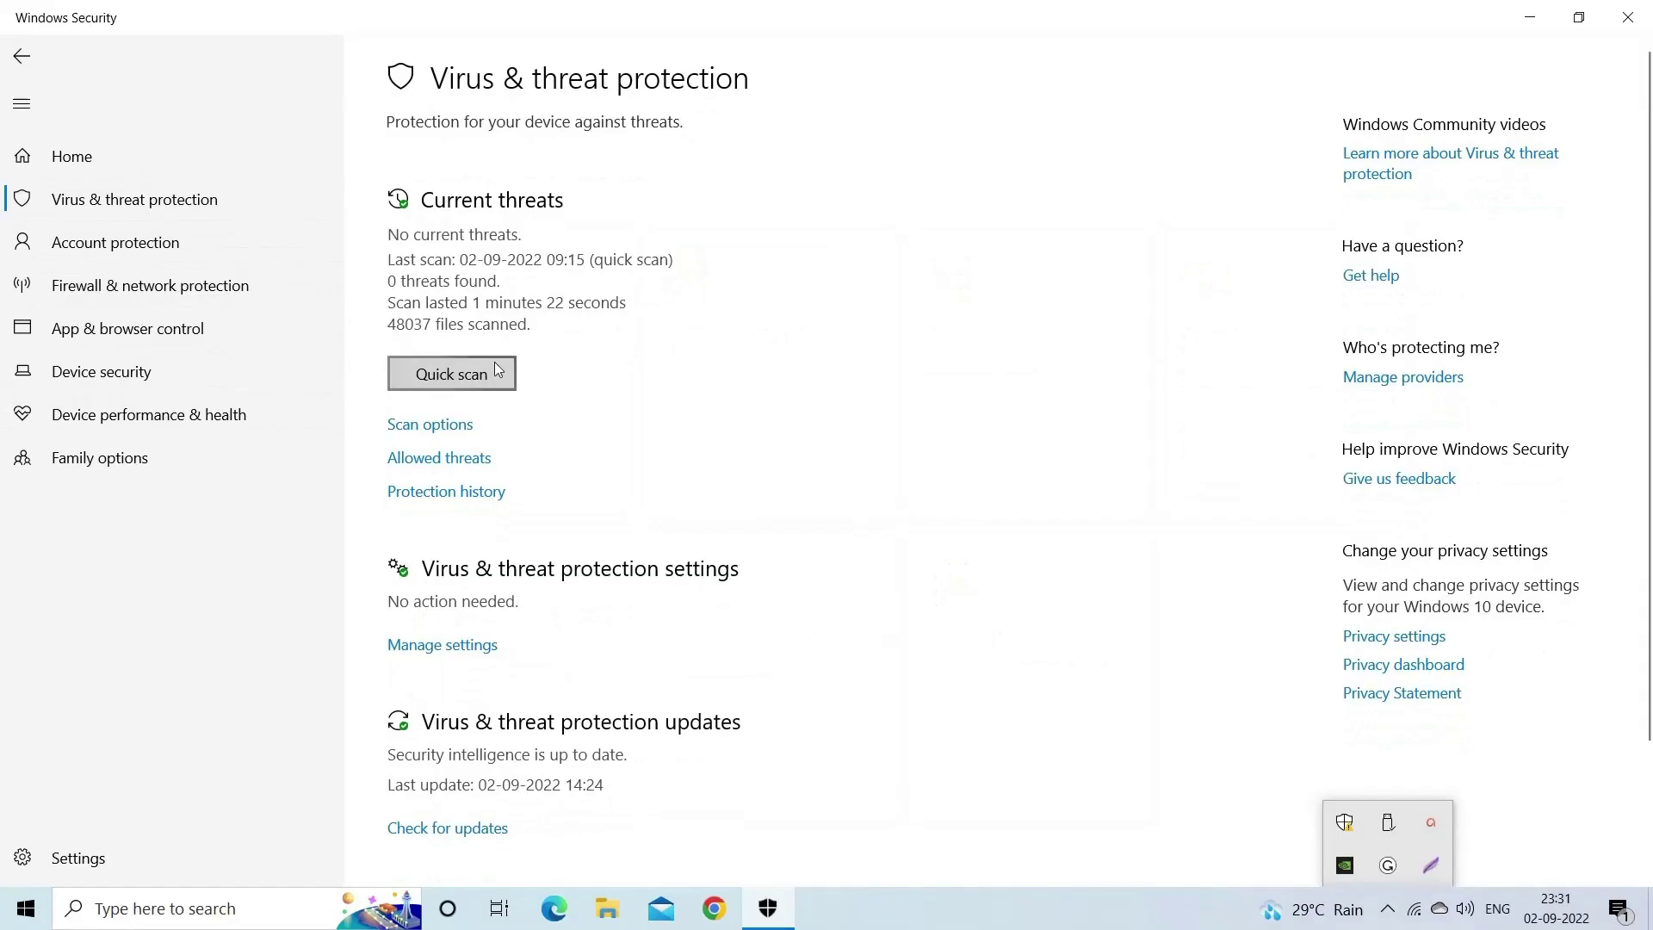
Step: Start a Quick scan from Windows Security's Virus & threat protection page
{"action": "left_click", "coordinate": [494, 361]}
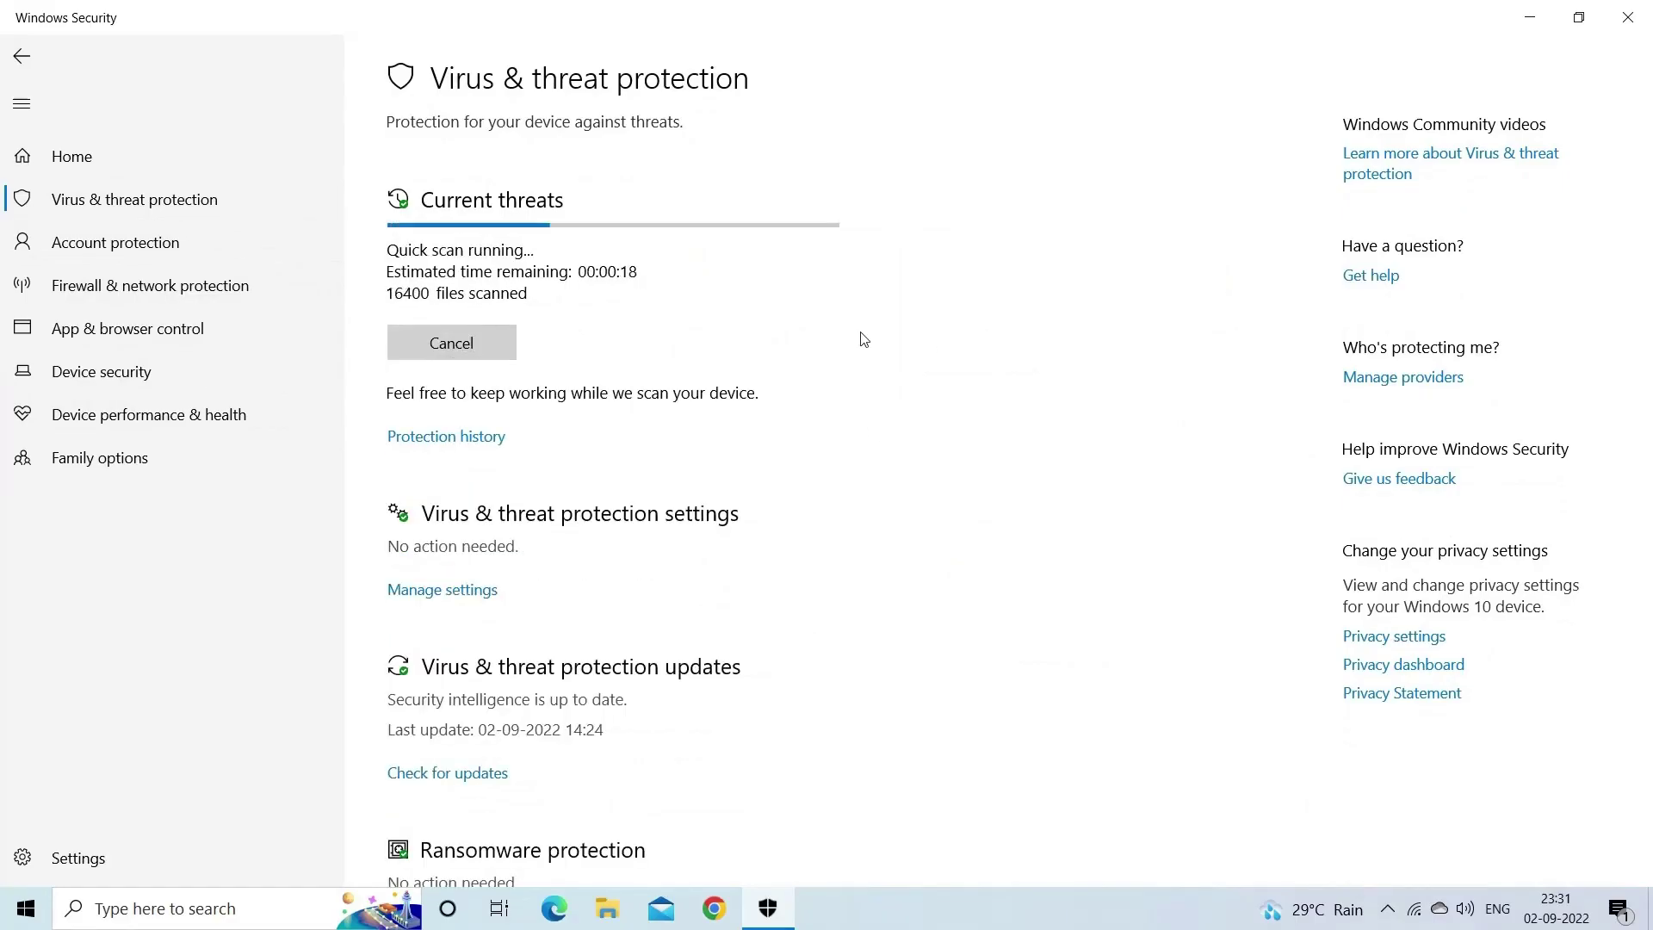